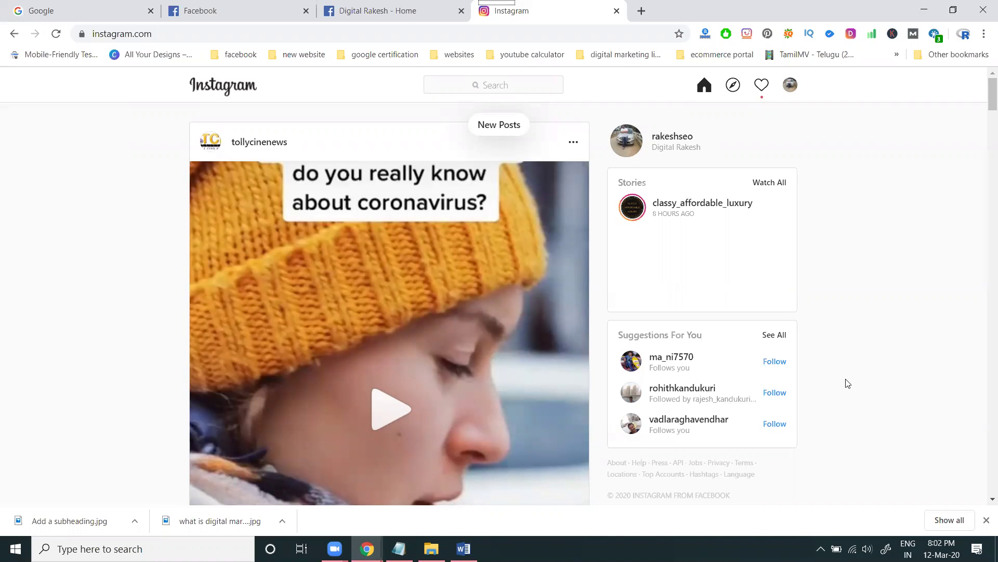
- Switch from the Instagram feed to the Digital Rakesh Facebook page tab
{"action": "left_click", "coordinate": [425, 10]}
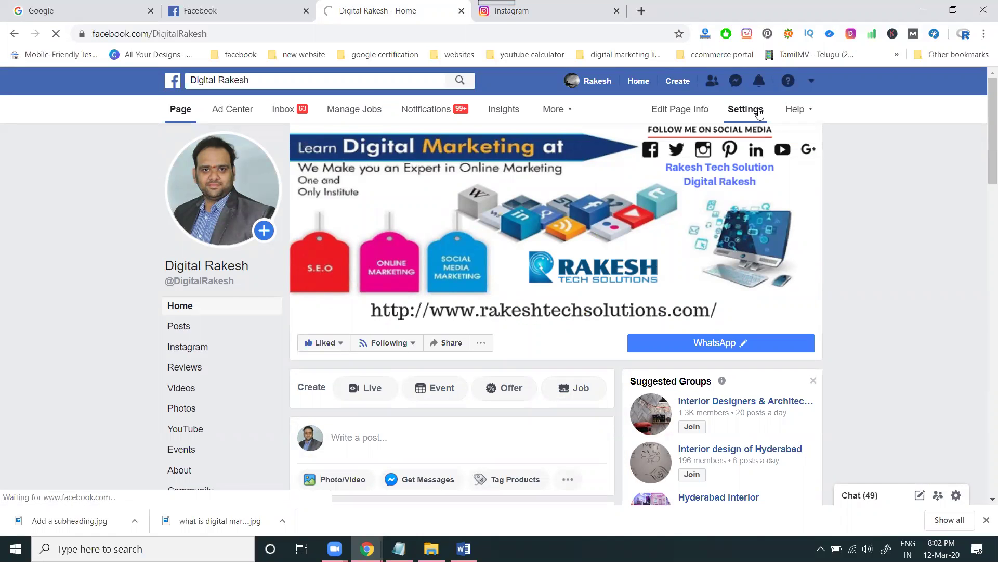
- Open the Digital Rakesh Page settings at its Instagram section for the rakeshseo account
{"action": "left_click", "coordinate": [759, 113]}
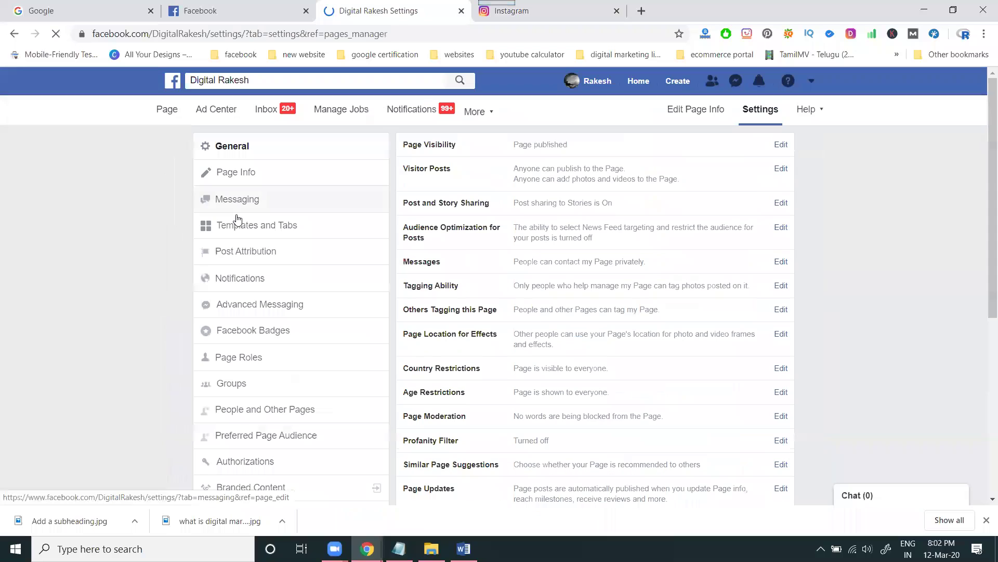
{"action": "scroll", "coordinate": [236, 378], "scroll_direction": "down", "scroll_amount": 2}
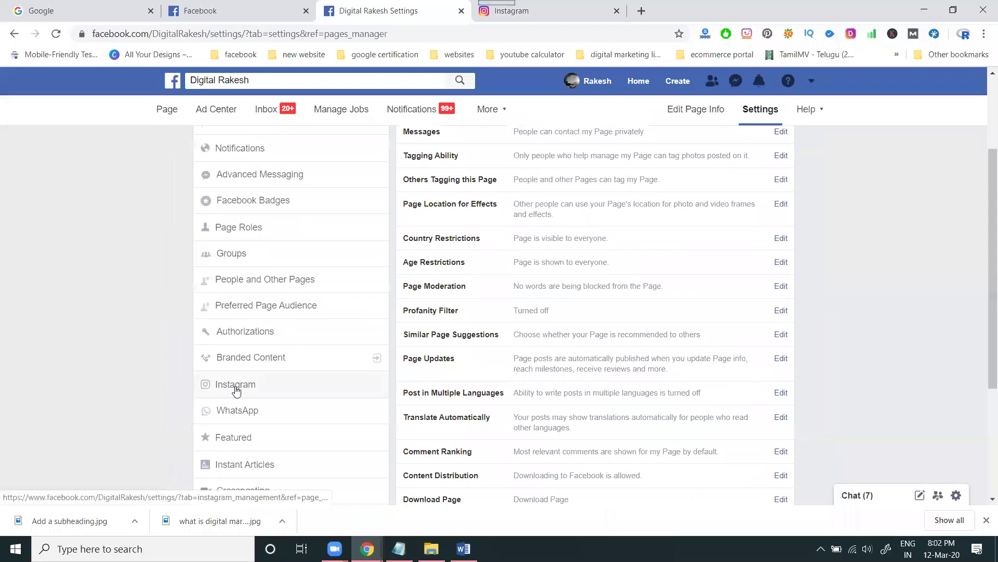
{"action": "left_click", "coordinate": [237, 390]}
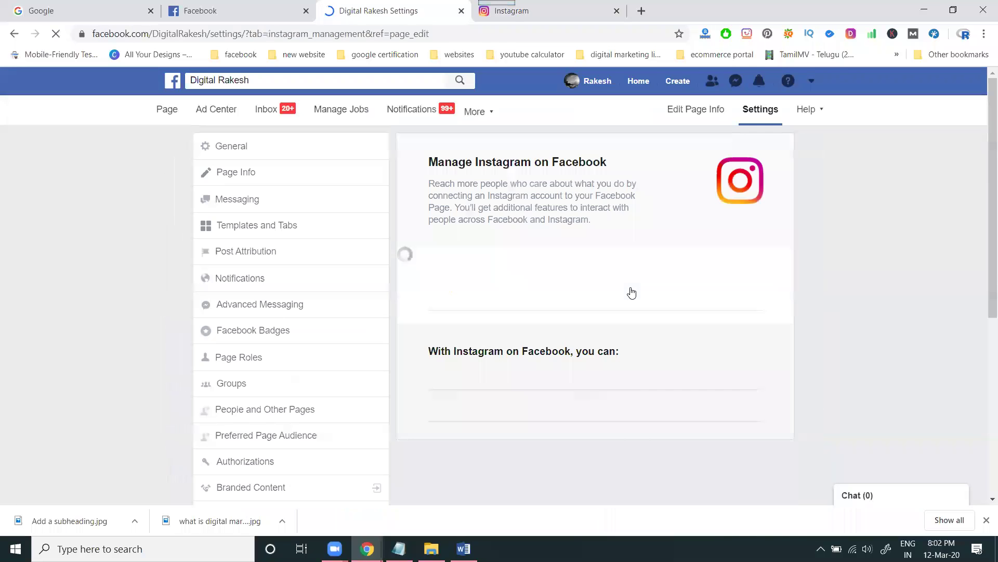
{"action": "scroll", "coordinate": [635, 257], "scroll_direction": "down", "scroll_amount": 3}
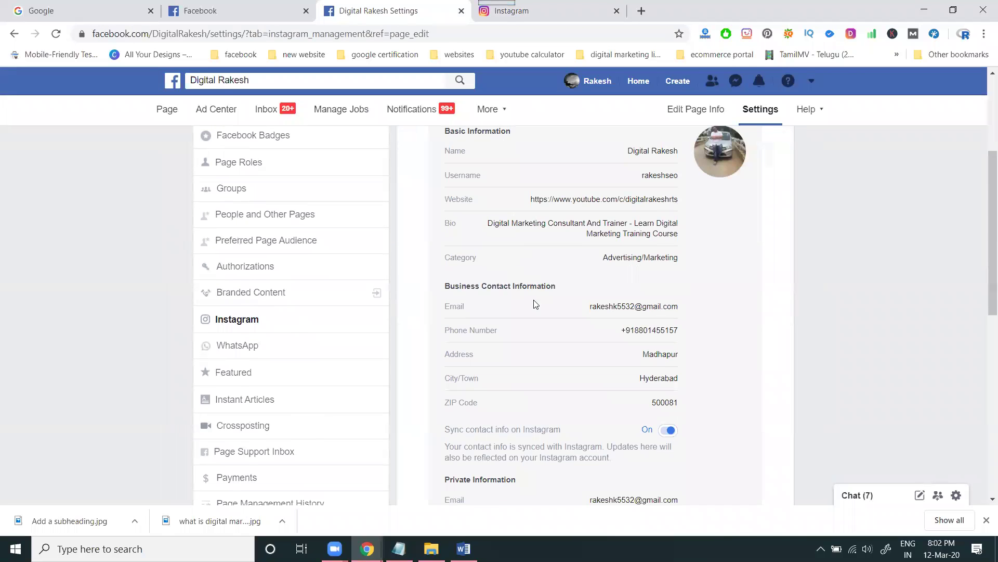
{"action": "scroll", "coordinate": [538, 273], "scroll_direction": "down", "scroll_amount": 3}
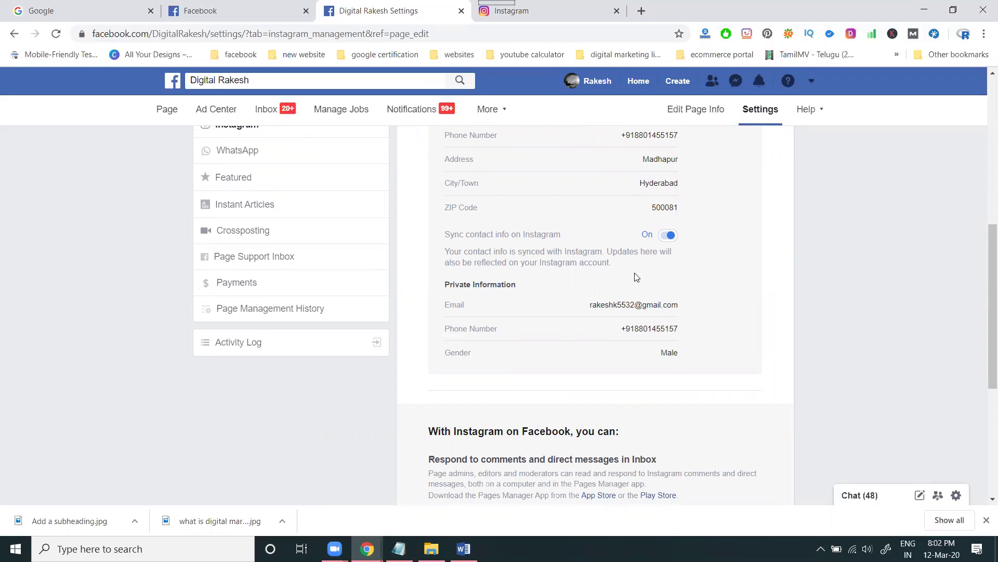
- Open Creator Studio from the facebook bookmarks and list its linked Instagram accounts
{"action": "left_click", "coordinate": [643, 11]}
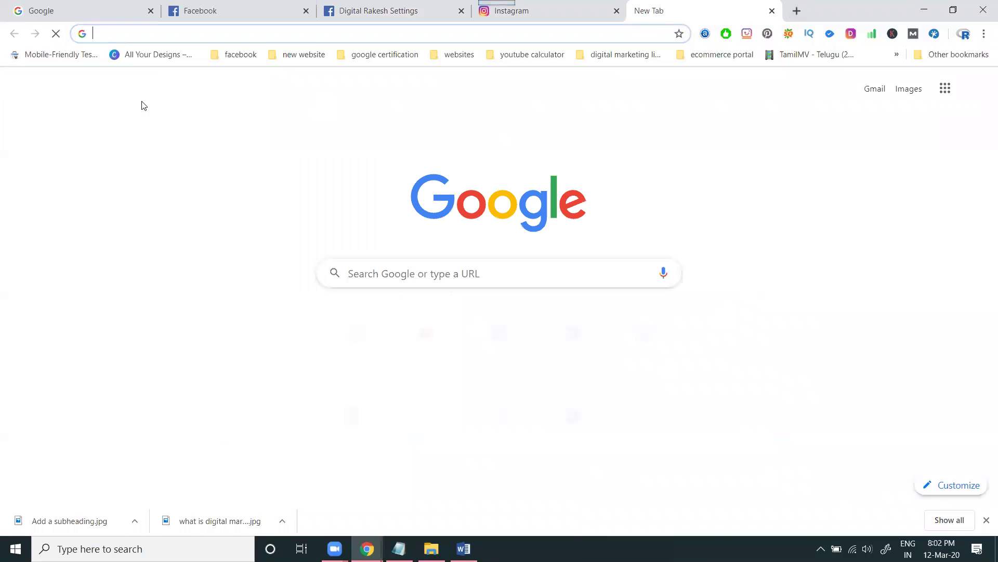
{"action": "left_click", "coordinate": [235, 54]}
{"action": "left_click", "coordinate": [238, 149]}
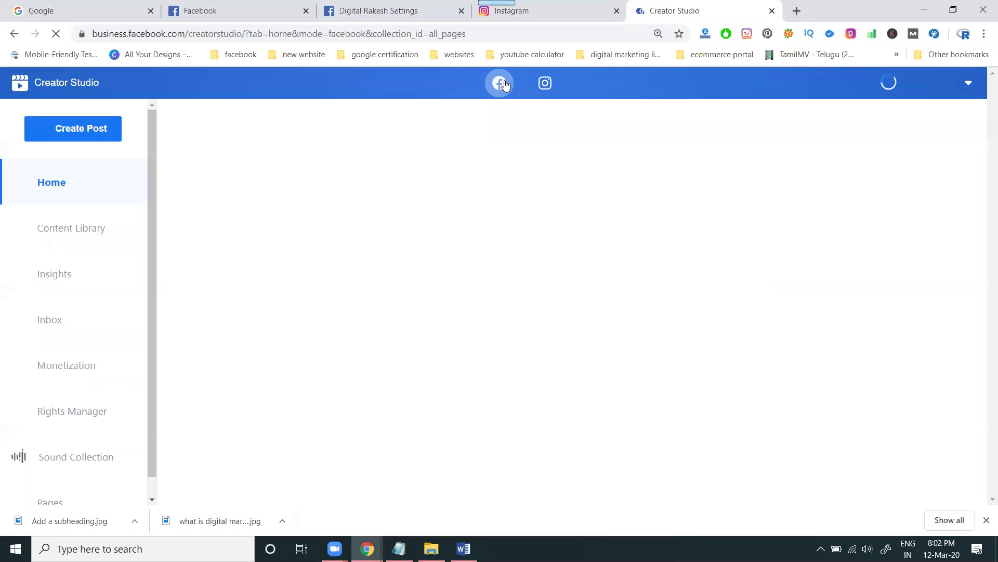
{"action": "left_click", "coordinate": [487, 84]}
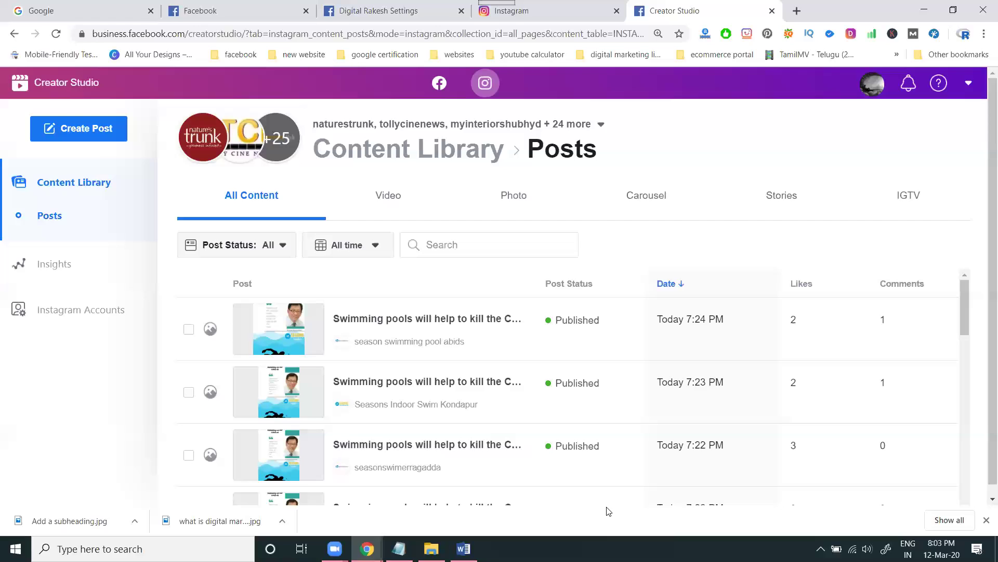
{"action": "left_click", "coordinate": [107, 314]}
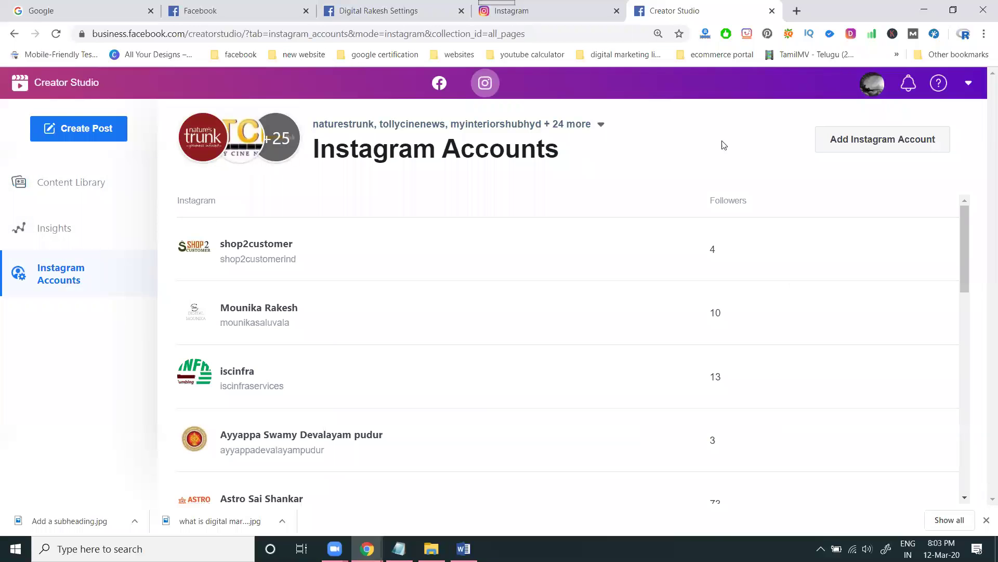
{"action": "left_click", "coordinate": [868, 149]}
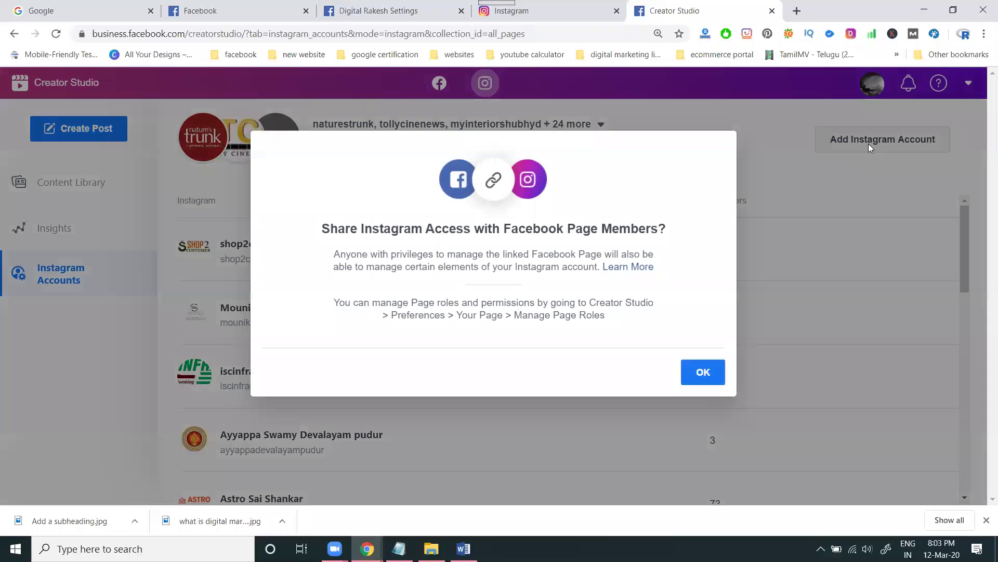
{"action": "left_click", "coordinate": [699, 373]}
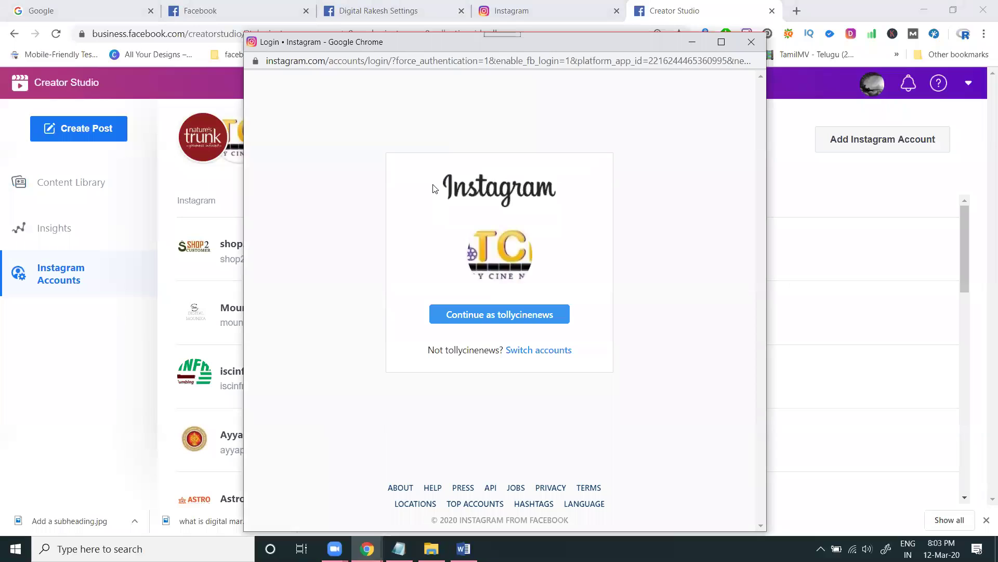
{"action": "left_click", "coordinate": [536, 350]}
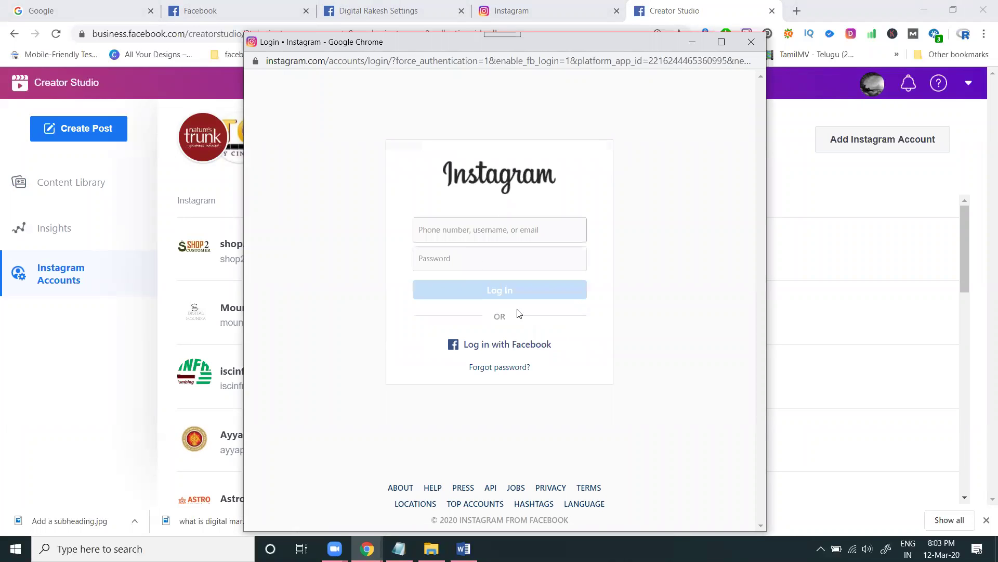
{"action": "left_click", "coordinate": [503, 292]}
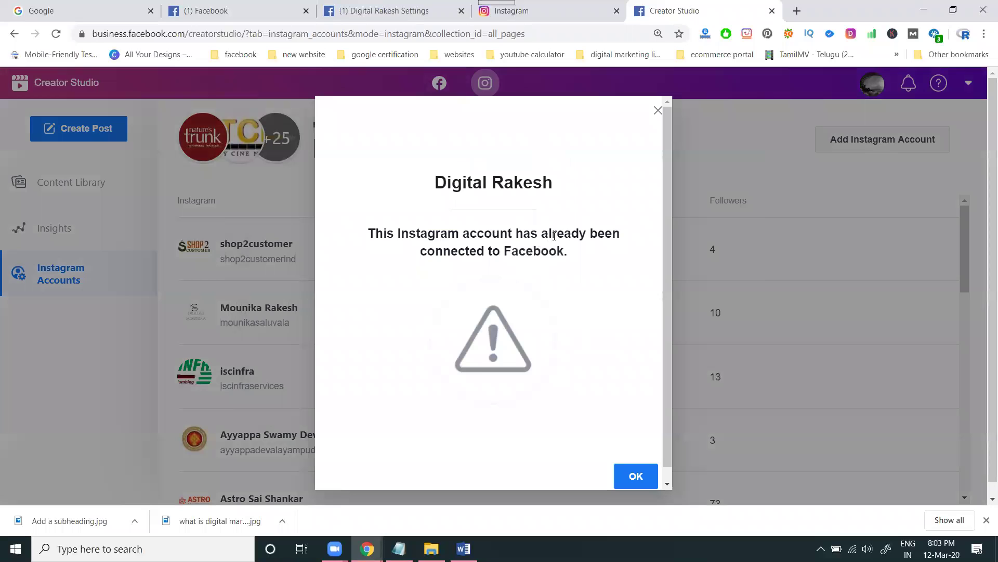
{"action": "left_click", "coordinate": [644, 477]}
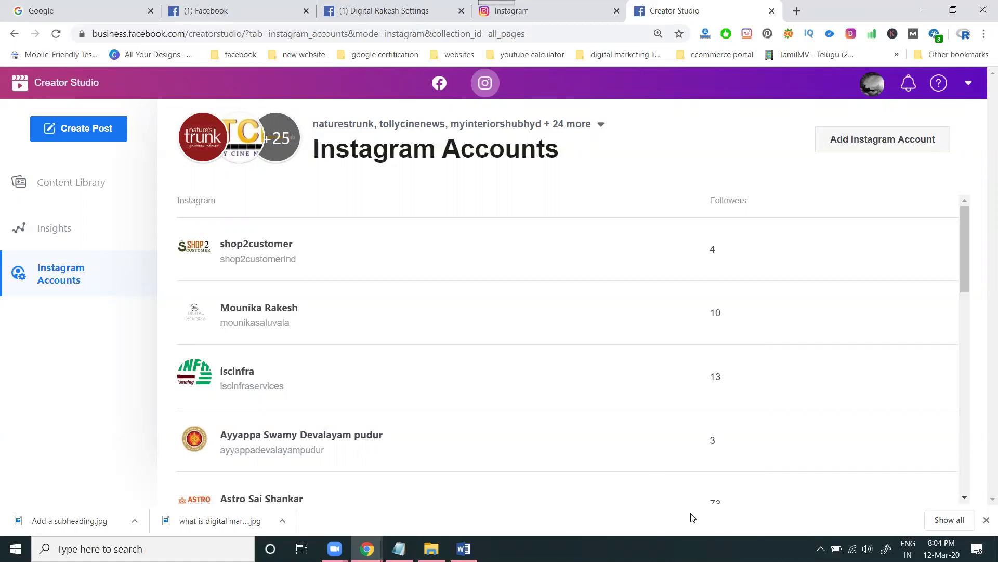
- Try starting an Instagram Feed post, then reload the stalled Creator Studio page
{"action": "left_click", "coordinate": [82, 128]}
{"action": "left_click", "coordinate": [95, 155]}
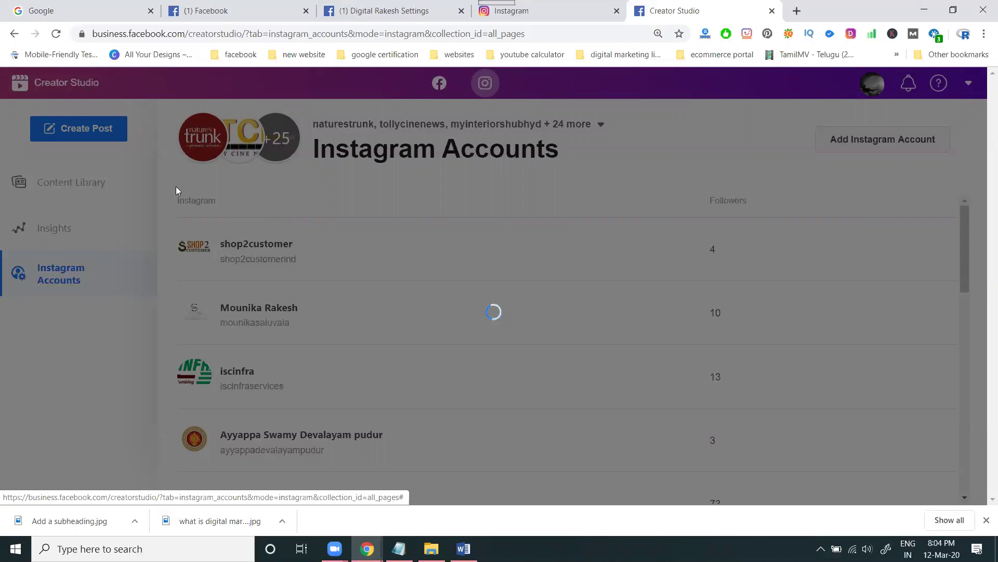
{"action": "left_click", "coordinate": [55, 33]}
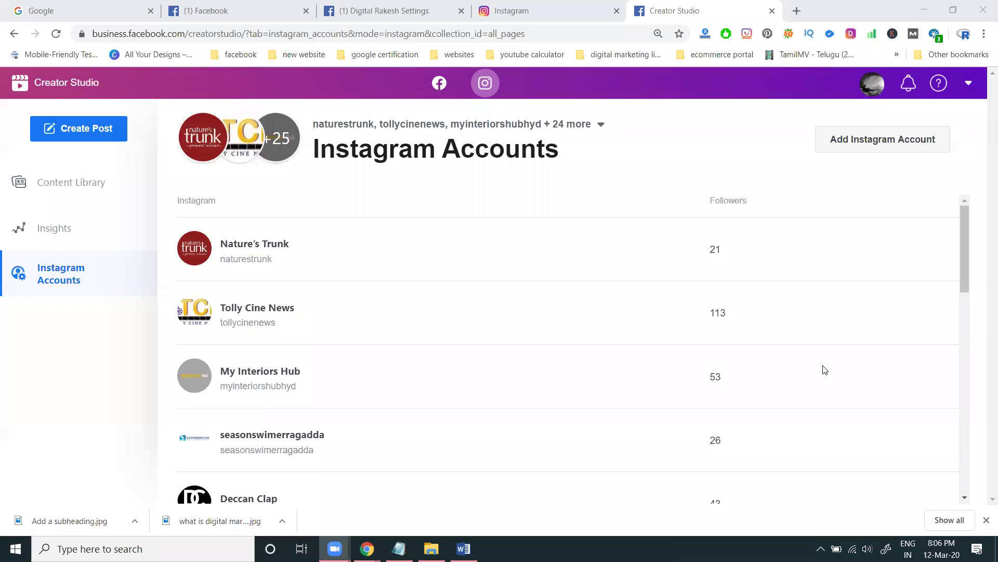
- Start an Instagram Feed post for rakeshseo and bring up the Add Content choices
{"action": "left_click", "coordinate": [79, 128]}
{"action": "left_click", "coordinate": [100, 156]}
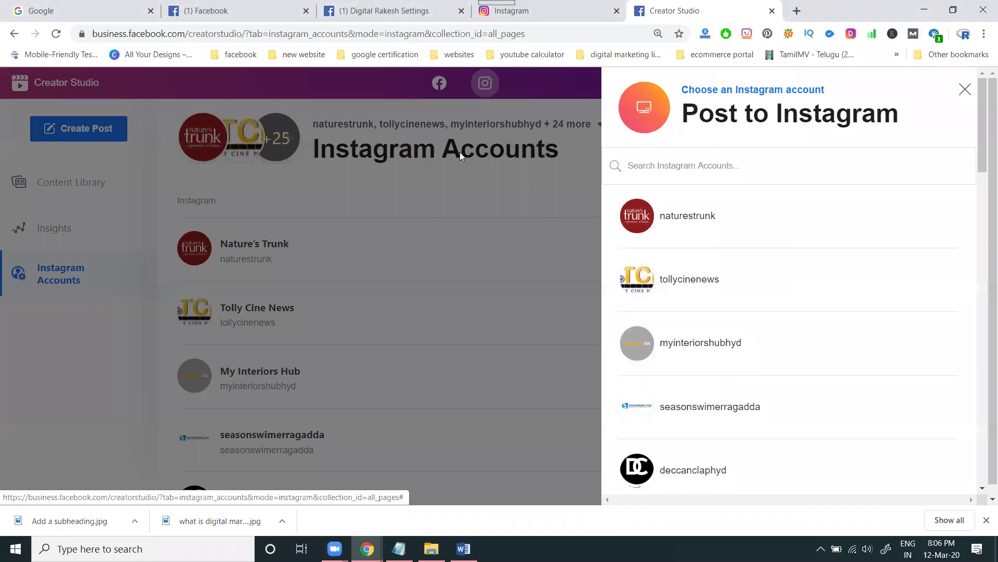
{"action": "type", "text": "ra"}
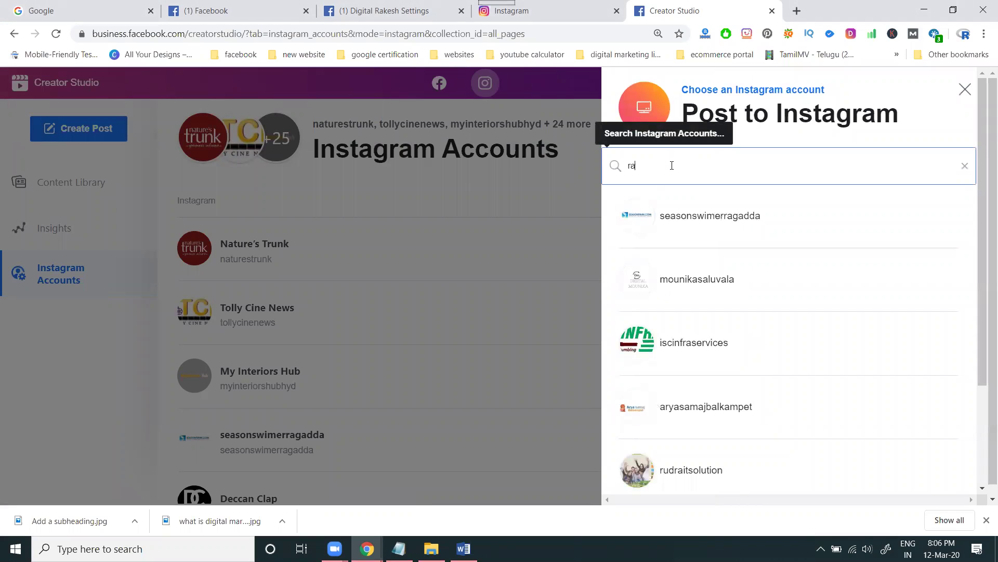
{"action": "type", "text": "kesh"}
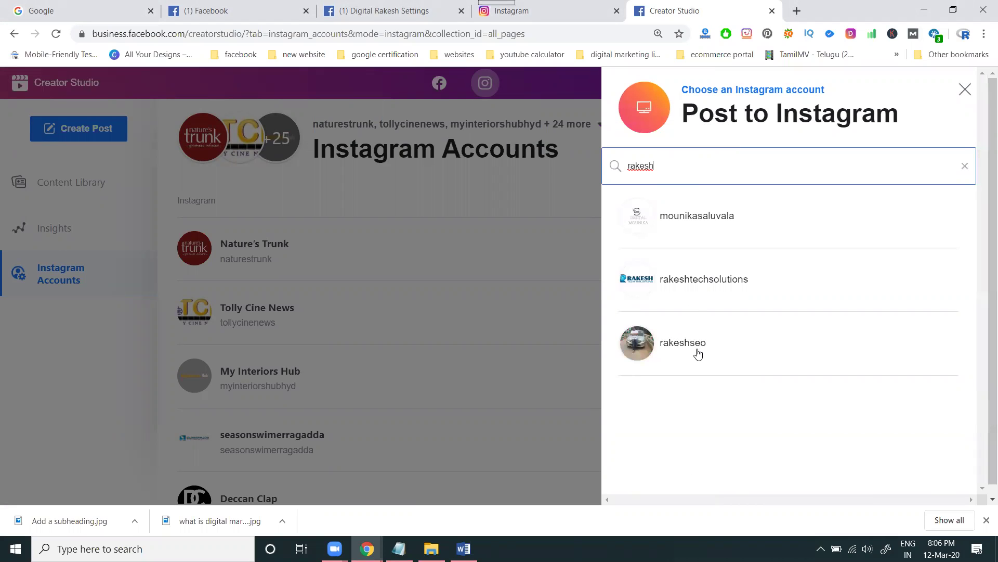
{"action": "left_click", "coordinate": [696, 347]}
{"action": "scroll", "coordinate": [482, 264], "scroll_direction": "down", "scroll_amount": 1}
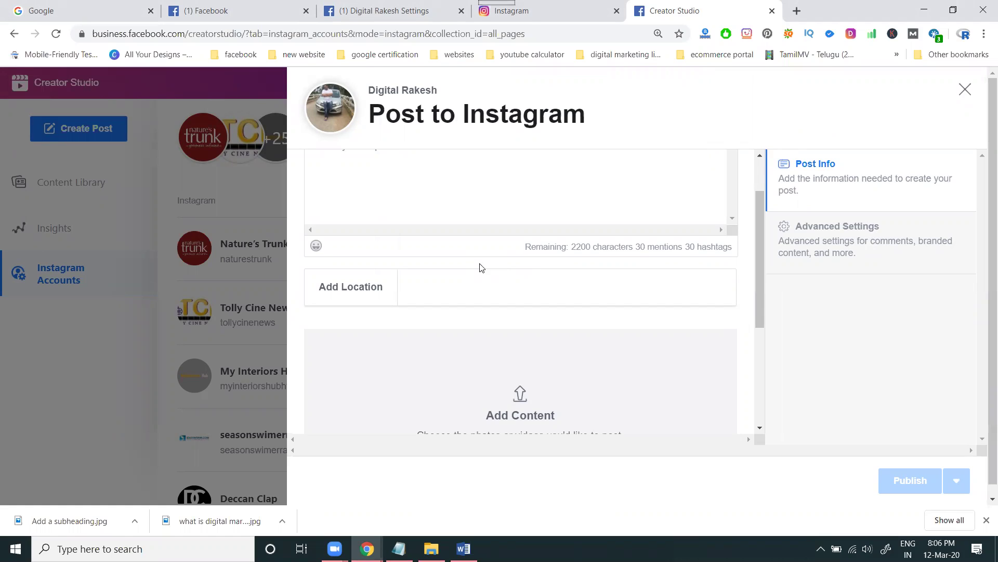
{"action": "scroll", "coordinate": [500, 320], "scroll_direction": "down", "scroll_amount": 3}
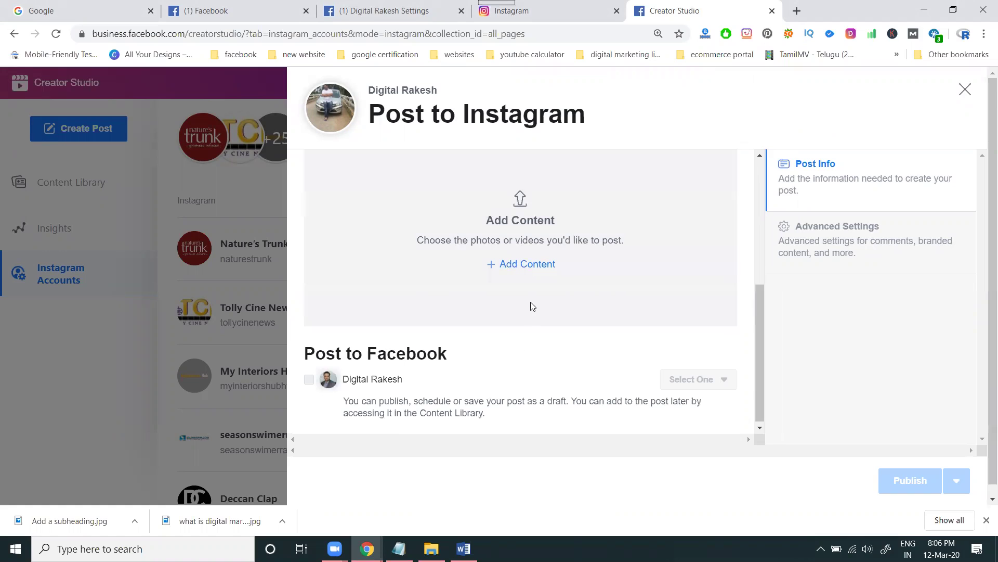
{"action": "left_click", "coordinate": [529, 266]}
- Upload 'seasons indoor swimming pool' from E:\Projects clients\Projects\season indoor swimmingkondapur
{"action": "left_click", "coordinate": [530, 294]}
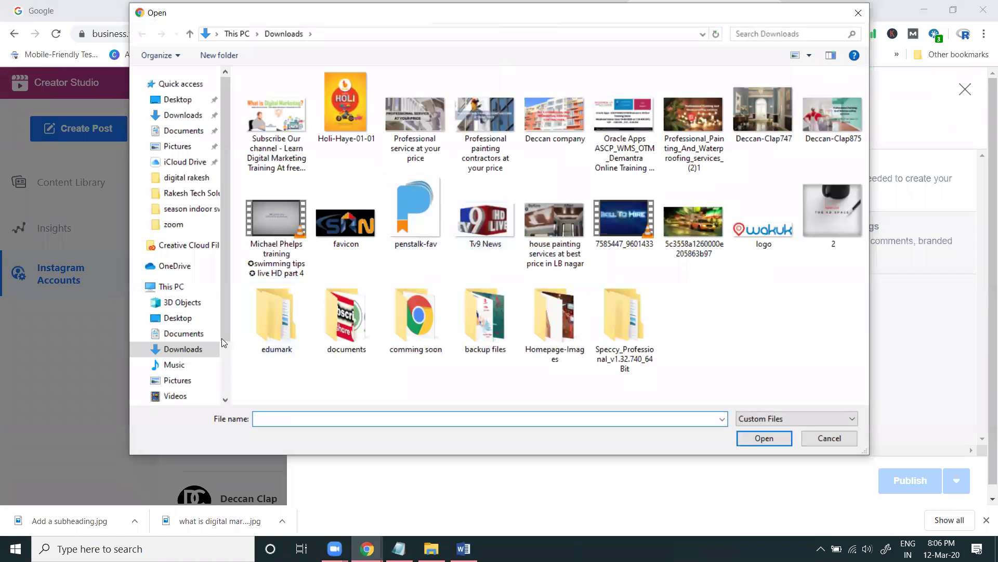
{"action": "scroll", "coordinate": [196, 343], "scroll_direction": "down", "scroll_amount": 2}
{"action": "left_click", "coordinate": [195, 355]}
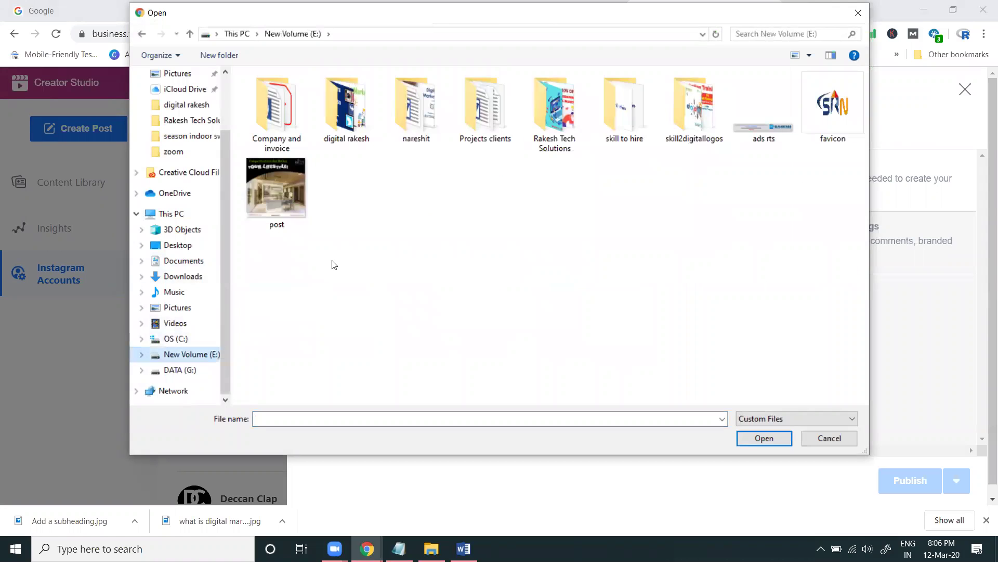
{"action": "double_click", "coordinate": [477, 125]}
{"action": "double_click", "coordinate": [419, 125]}
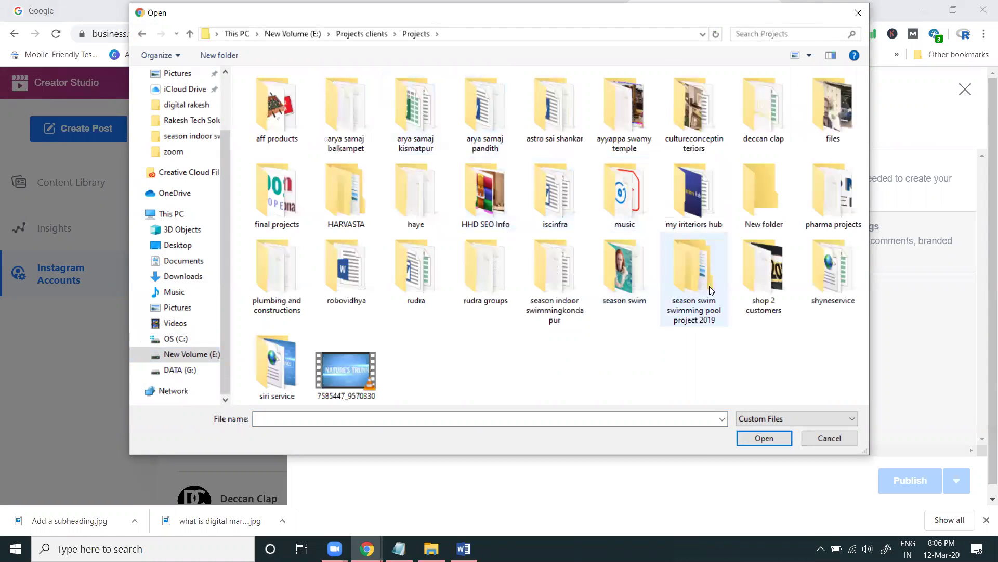
{"action": "double_click", "coordinate": [542, 274]}
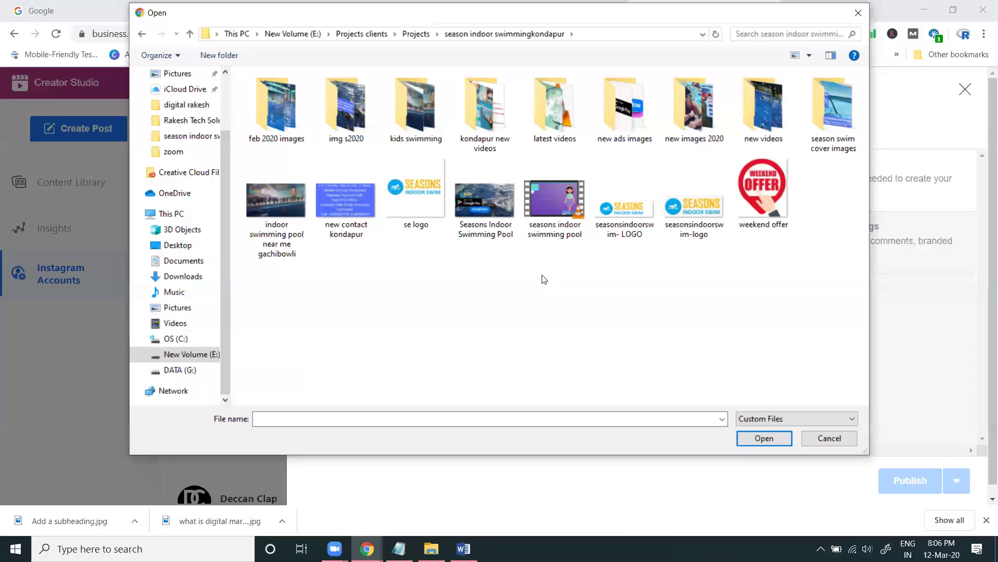
{"action": "double_click", "coordinate": [553, 131]}
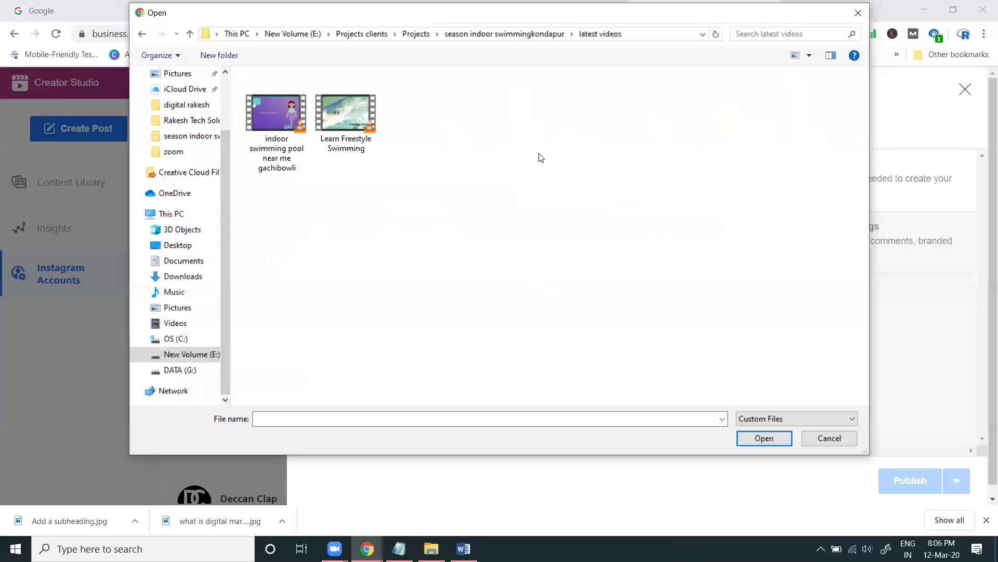
{"action": "left_click", "coordinate": [265, 128]}
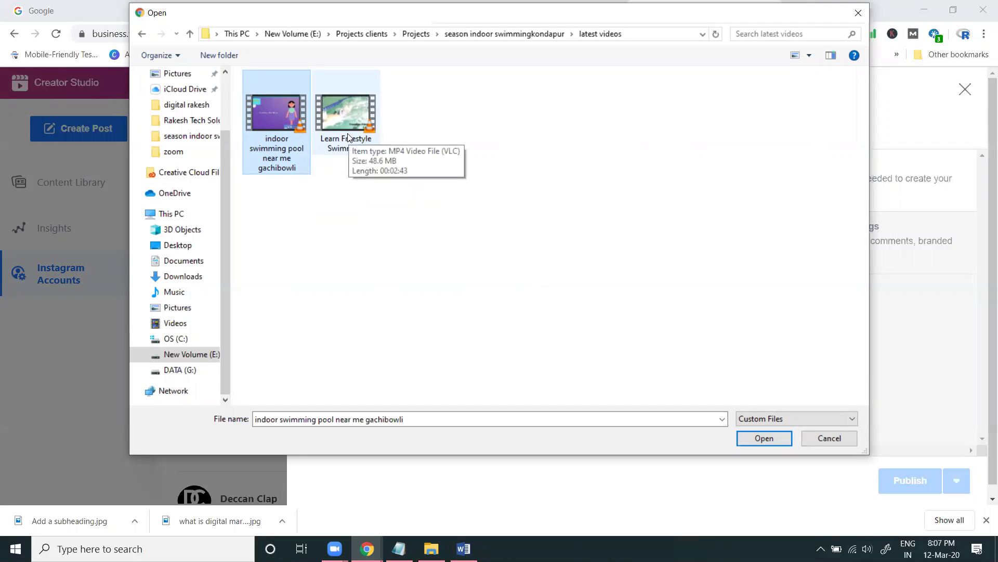
{"action": "left_click", "coordinate": [486, 35]}
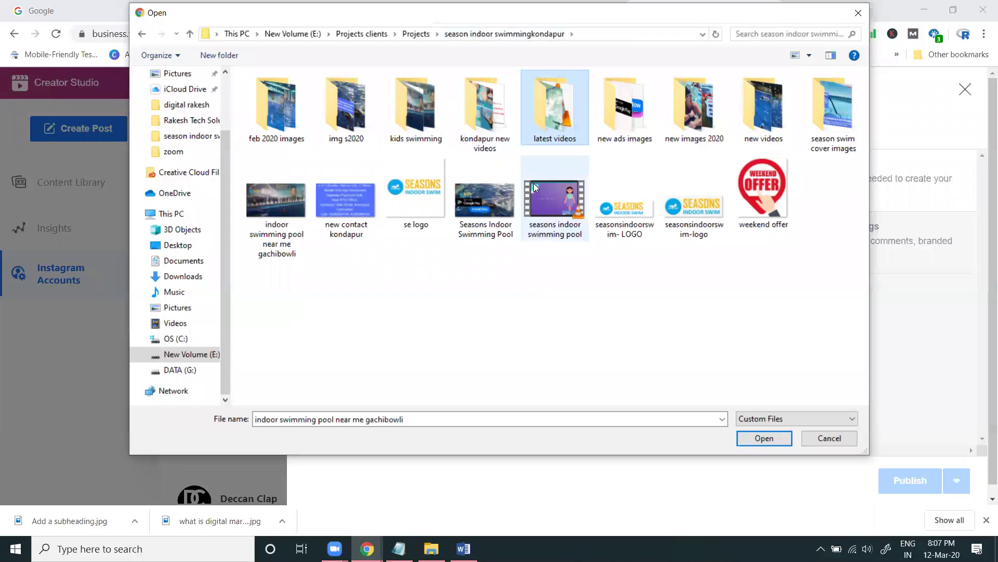
{"action": "double_click", "coordinate": [546, 208]}
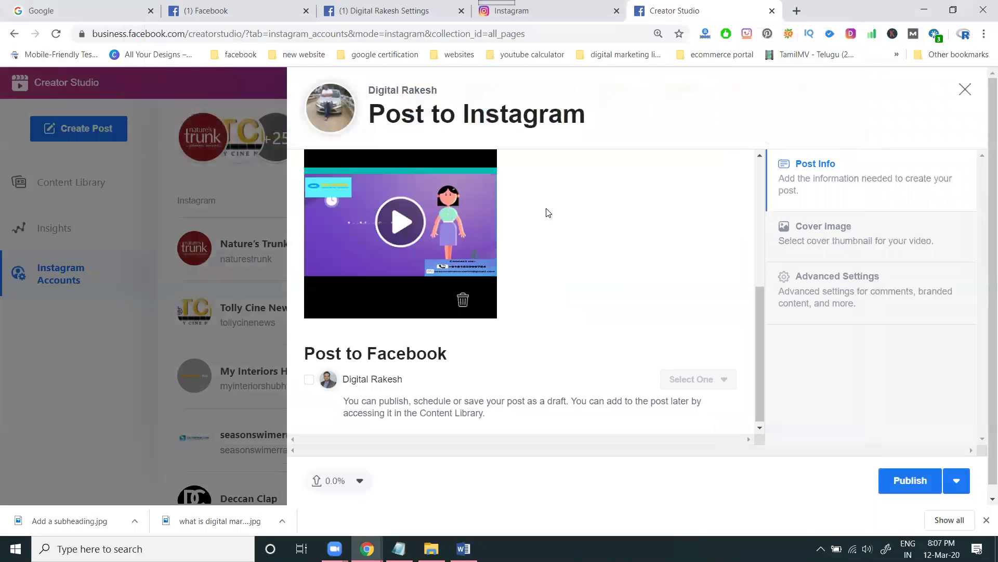
{"action": "scroll", "coordinate": [530, 258], "scroll_direction": "up", "scroll_amount": 2}
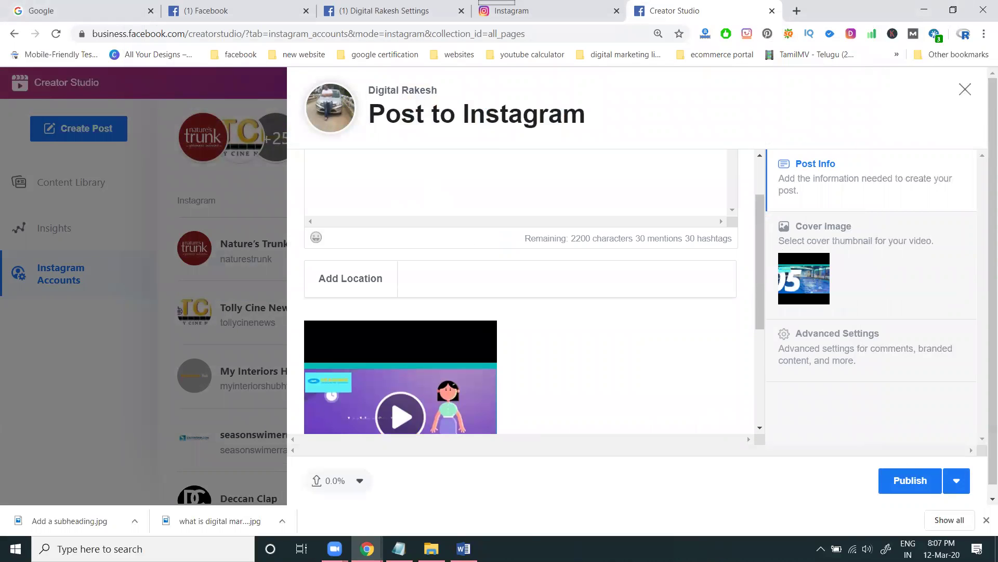
- Copy the swimming-lessons caption and hashtags from Word's smo content document, then return to Chrome
{"action": "left_click", "coordinate": [464, 549]}
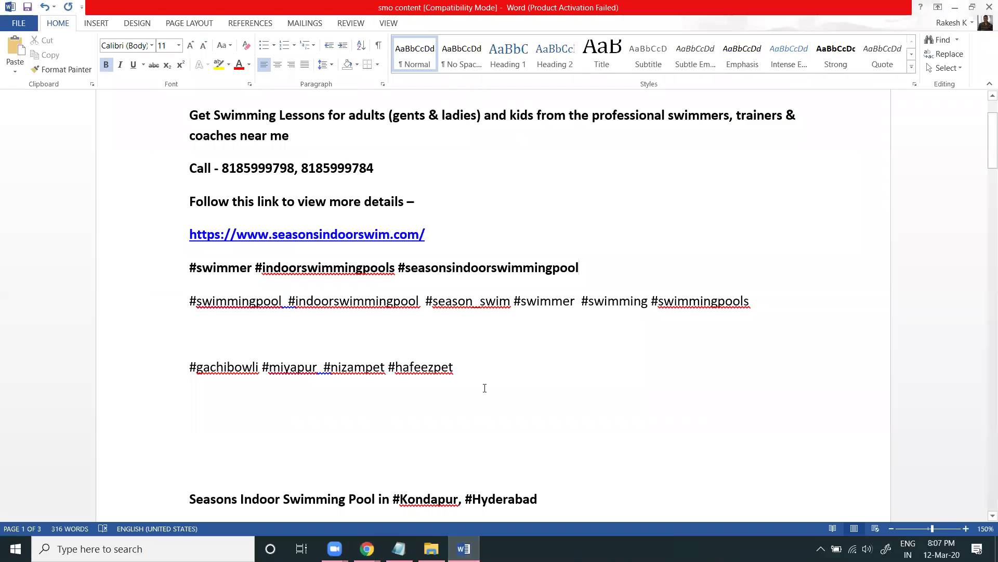
{"action": "scroll", "coordinate": [483, 370], "scroll_direction": "up", "scroll_amount": 1}
{"action": "left_click_drag", "start_coordinate": [464, 469], "coordinate": [189, 209]}
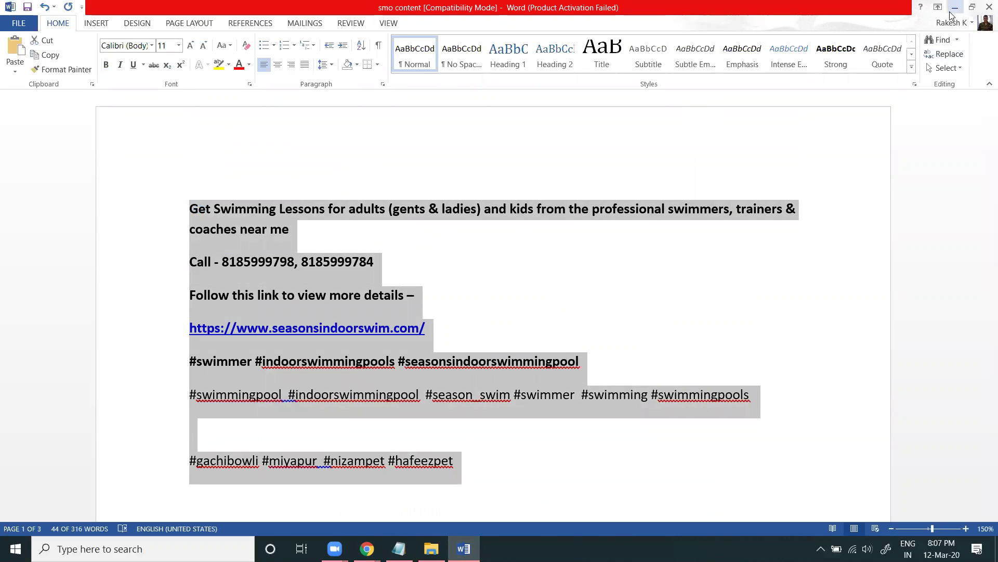
{"action": "key", "text": "alt+Tab"}
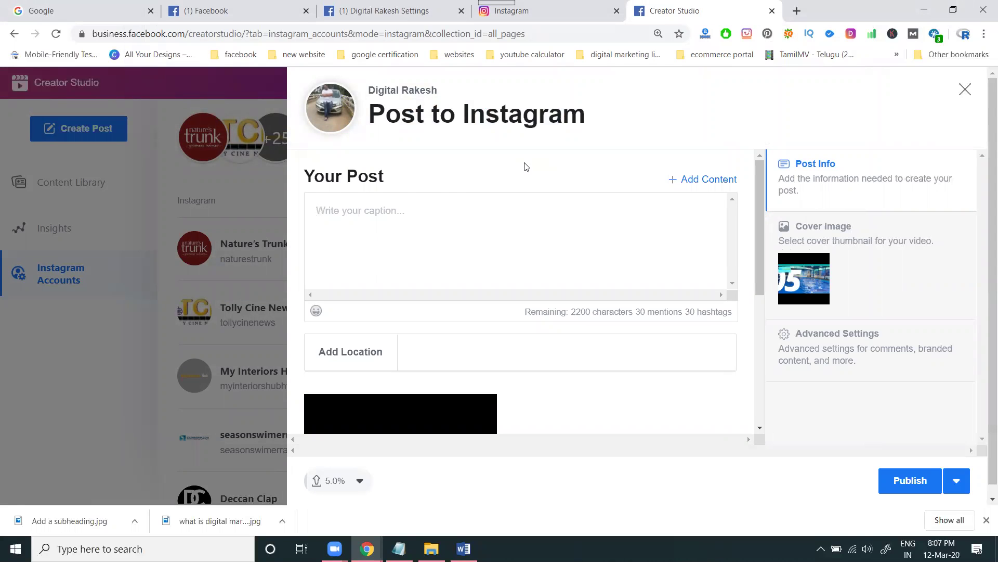
- Paste the swimming-lessons caption and hashtags, adding #digitalrakesh on its own line
{"action": "key", "text": "ctrl+v"}
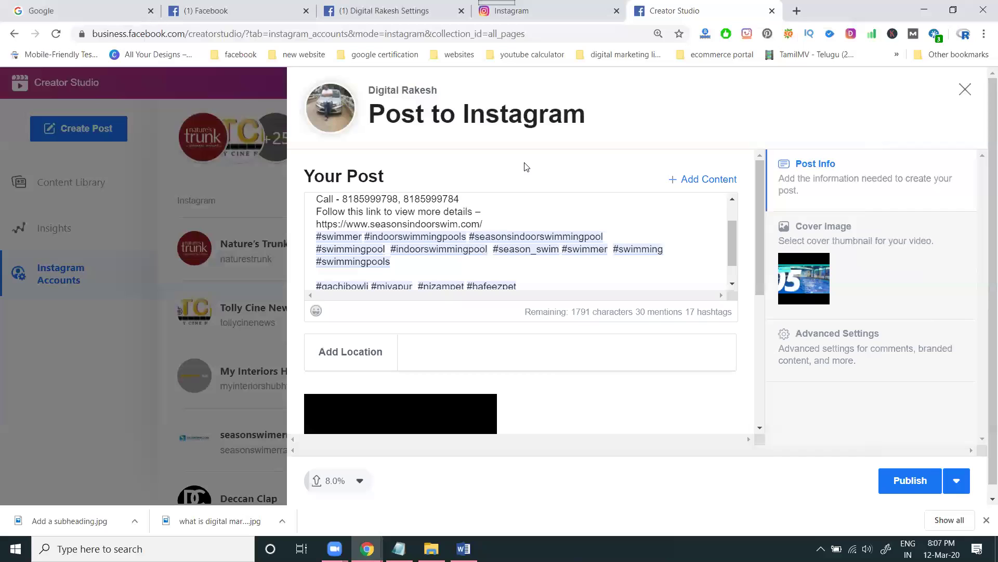
{"action": "type", "text": "#di"}
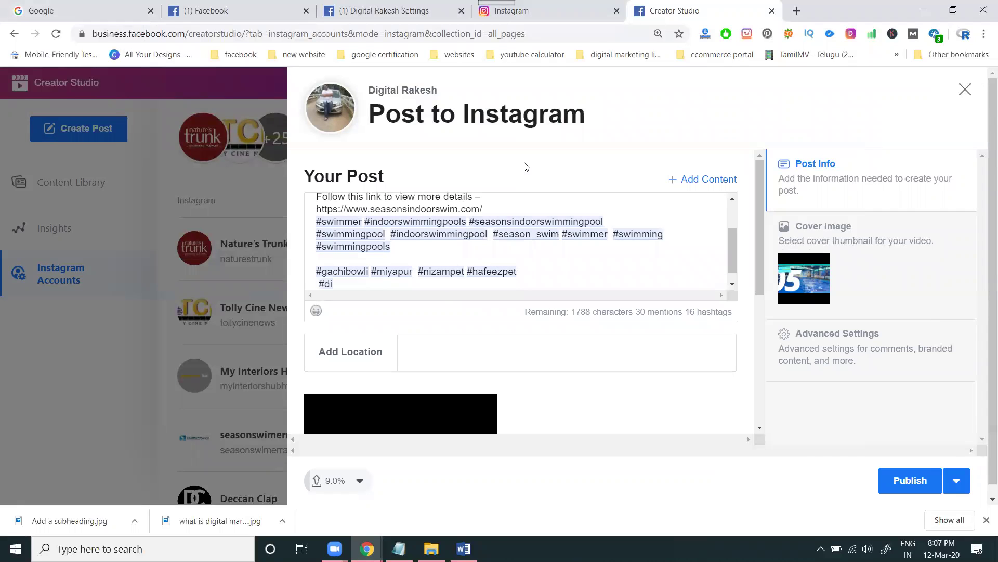
{"action": "type", "text": "gitalra"}
{"action": "type", "text": "kes"}
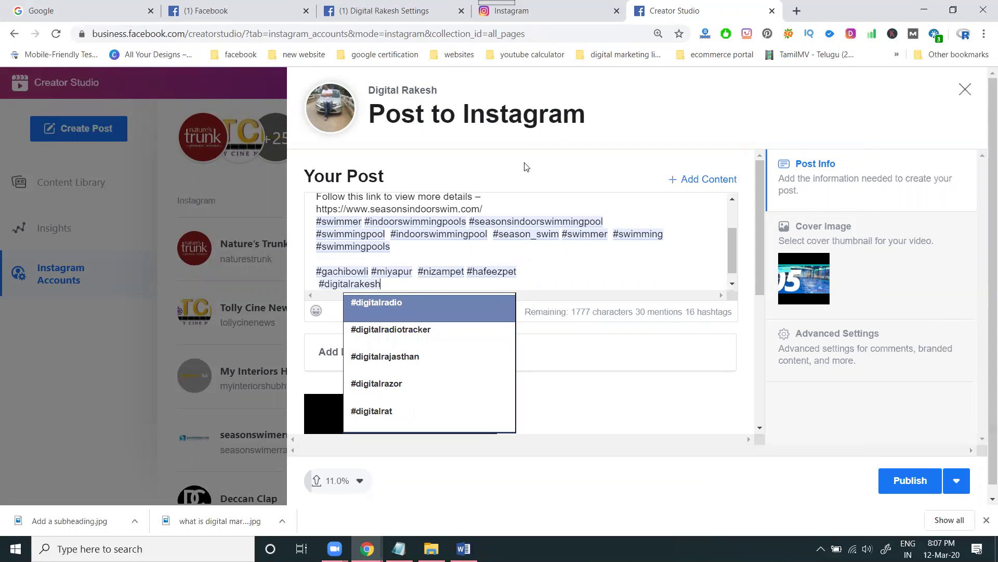
{"action": "type", "text": "h"}
{"action": "left_click", "coordinate": [666, 262]}
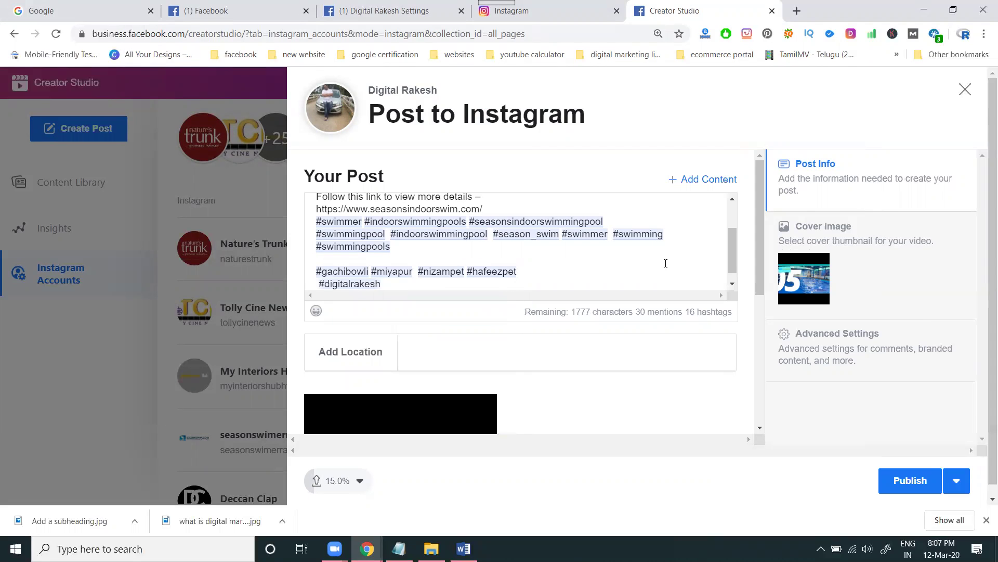
{"action": "scroll", "coordinate": [624, 274], "scroll_direction": "down", "scroll_amount": 1}
{"action": "scroll", "coordinate": [590, 297], "scroll_direction": "down", "scroll_amount": 3}
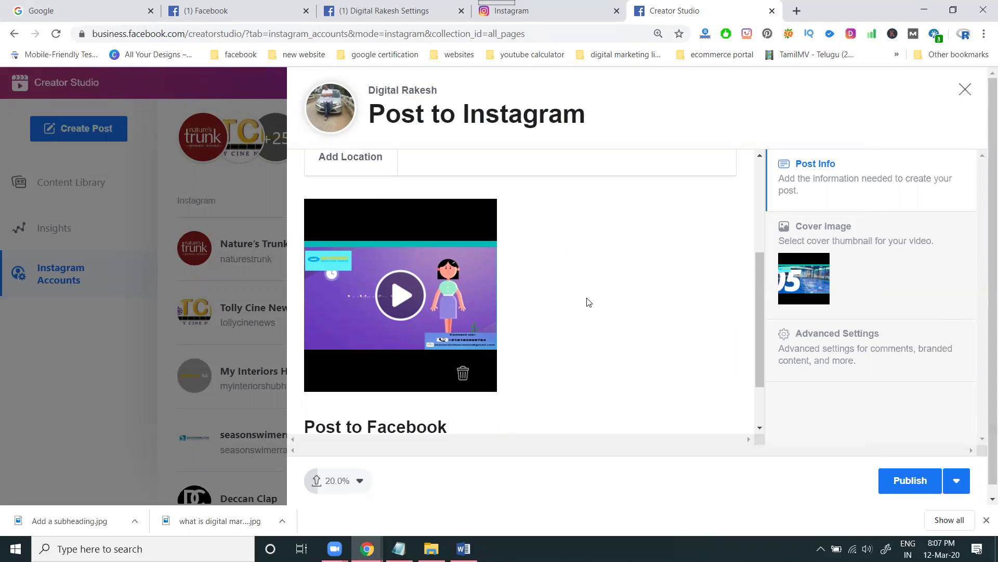
{"action": "scroll", "coordinate": [589, 302], "scroll_direction": "down", "scroll_amount": 1}
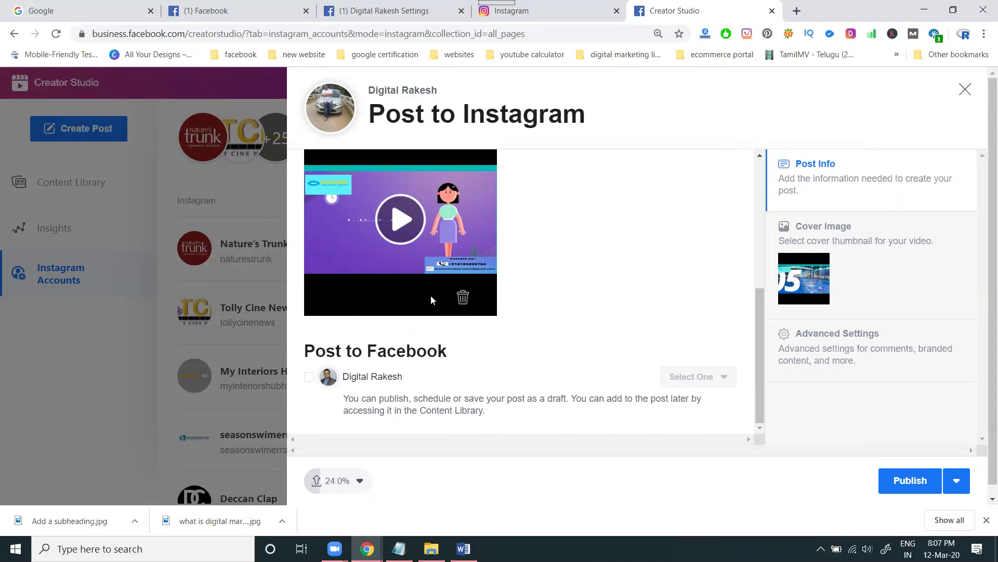
{"action": "scroll", "coordinate": [431, 294], "scroll_direction": "up", "scroll_amount": 1}
{"action": "scroll", "coordinate": [432, 295], "scroll_direction": "up", "scroll_amount": 1}
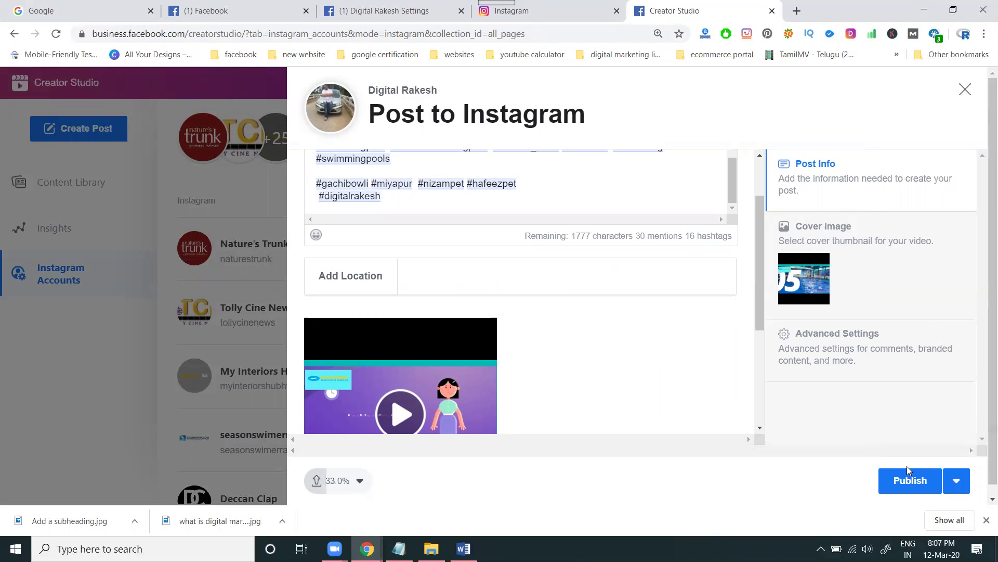
- Choose Schedule and browse the date calendar ahead to September 2020
{"action": "left_click", "coordinate": [955, 482]}
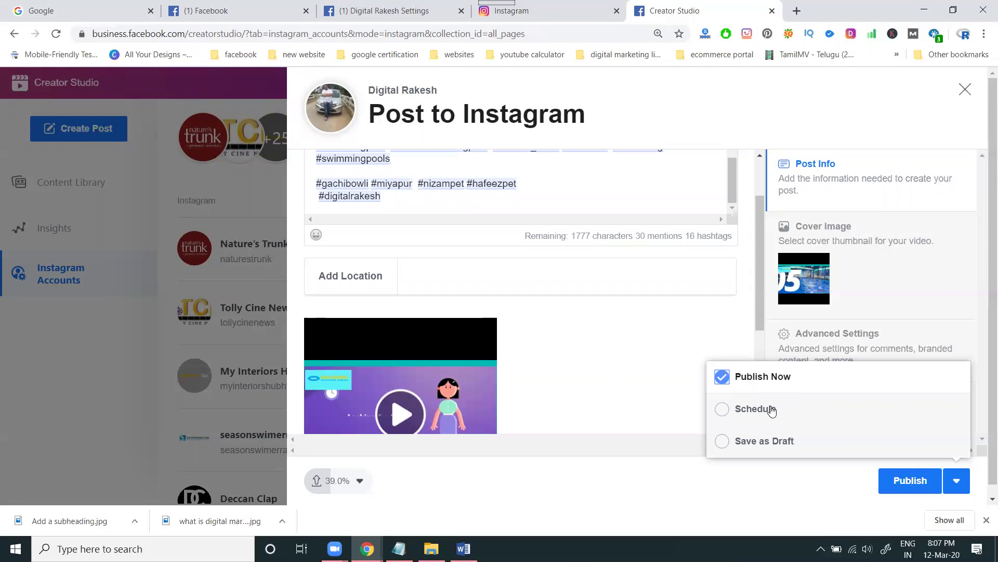
{"action": "left_click", "coordinate": [771, 409]}
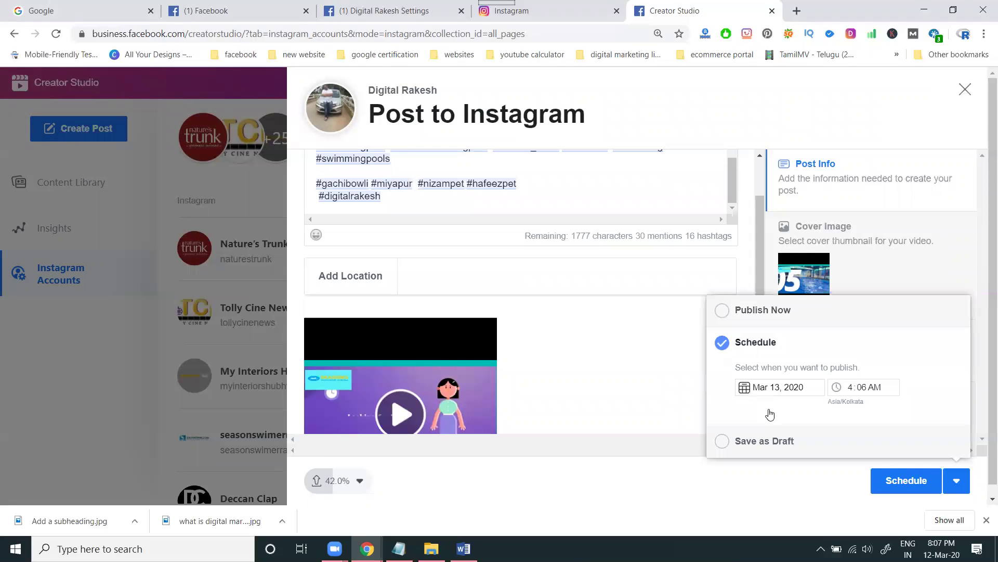
{"action": "left_click", "coordinate": [784, 387]}
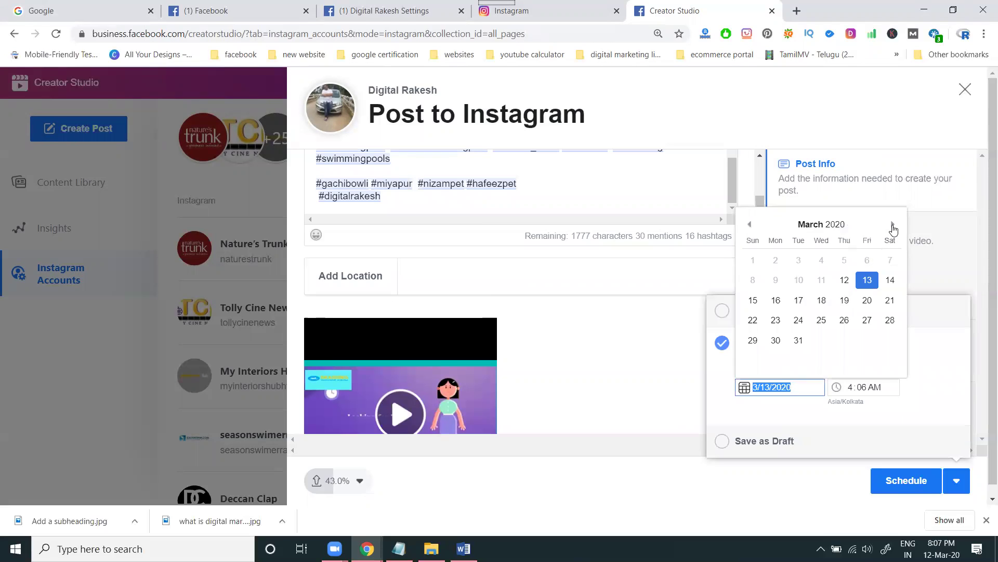
{"action": "left_click", "coordinate": [893, 225]}
{"action": "left_click", "coordinate": [894, 226]}
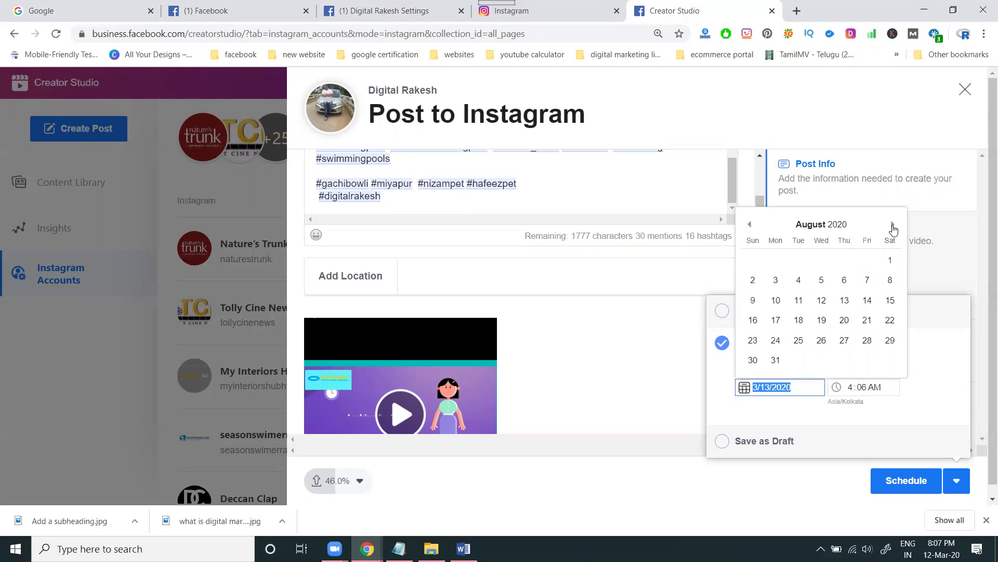
{"action": "left_click", "coordinate": [894, 225]}
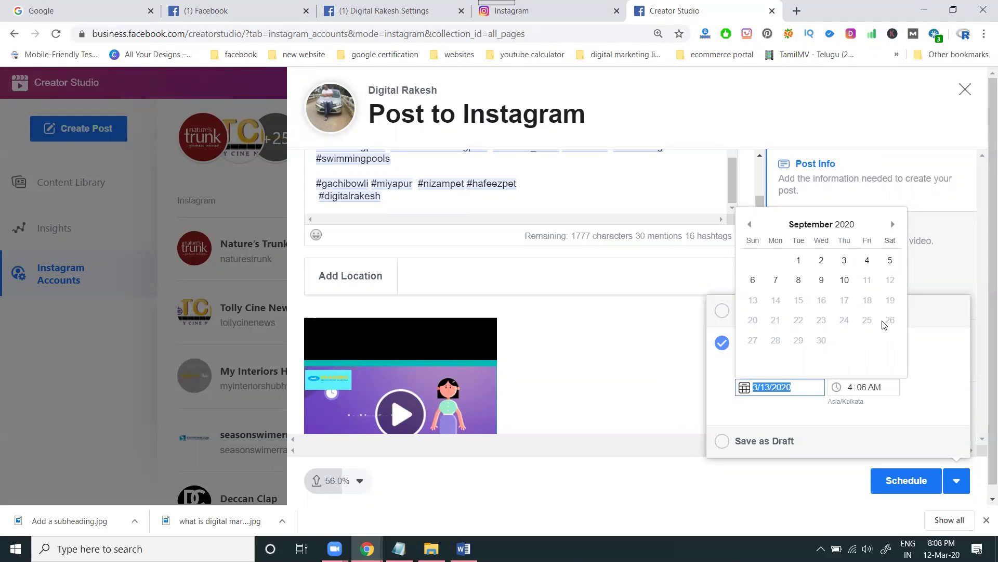
- Close the calendar without picking a date and publish the post immediately
{"action": "left_click", "coordinate": [743, 422]}
{"action": "left_click", "coordinate": [722, 311]}
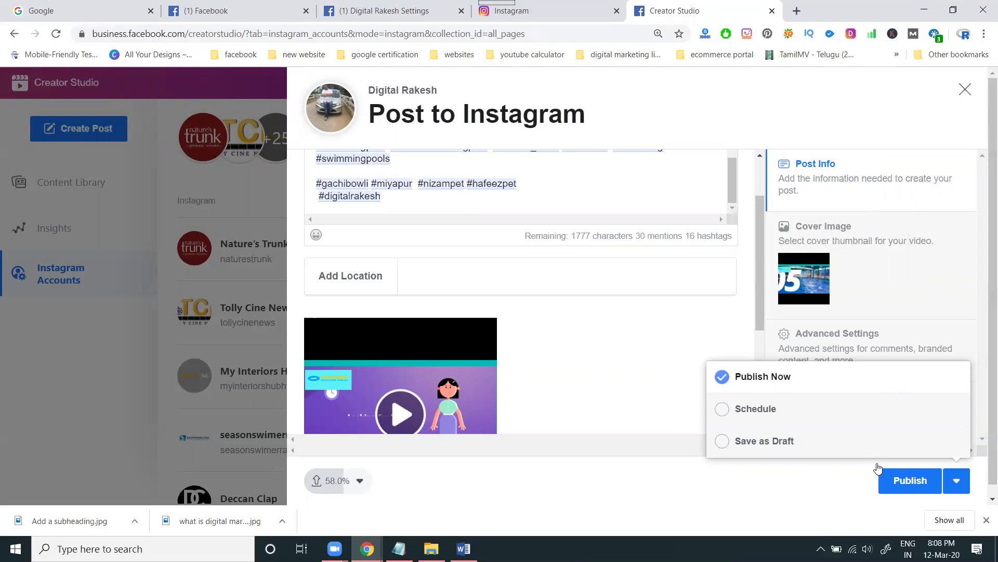
{"action": "left_click", "coordinate": [900, 481]}
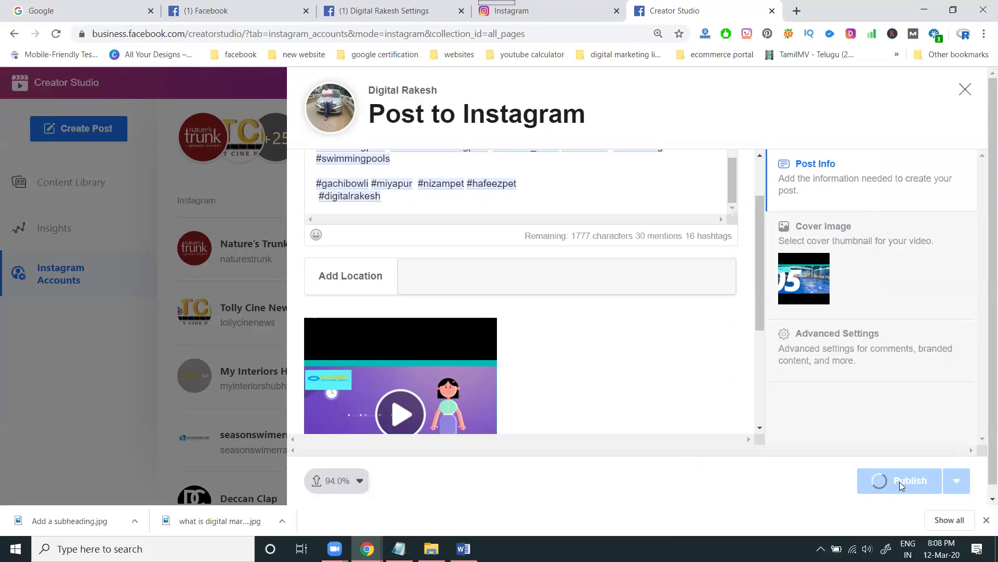
- Switch to the Instagram tab showing the rakeshseo profile
{"action": "left_click", "coordinate": [508, 10]}
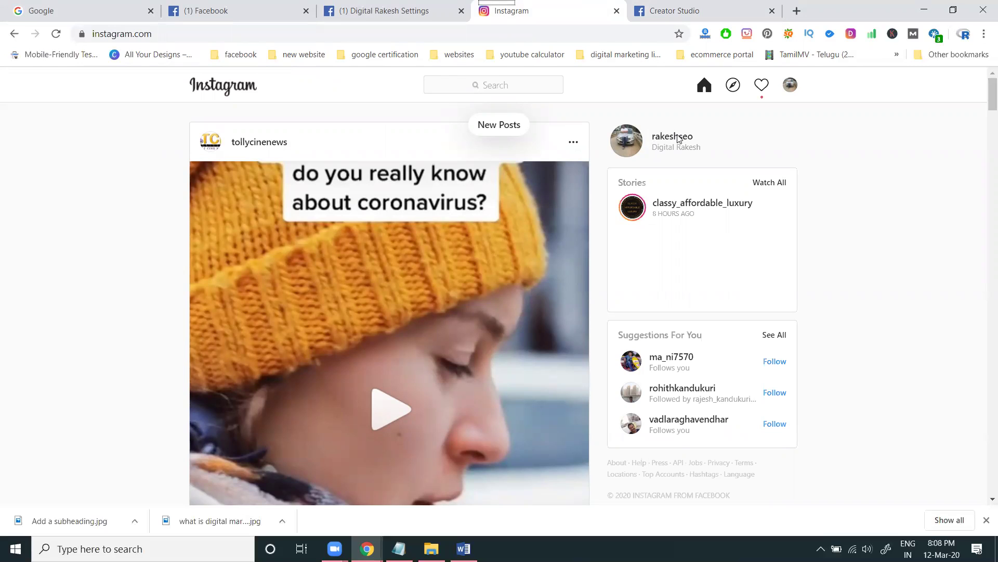
- Open the rakeshseo Instagram profile and check publishing progress in Creator Studio
{"action": "left_click", "coordinate": [55, 35]}
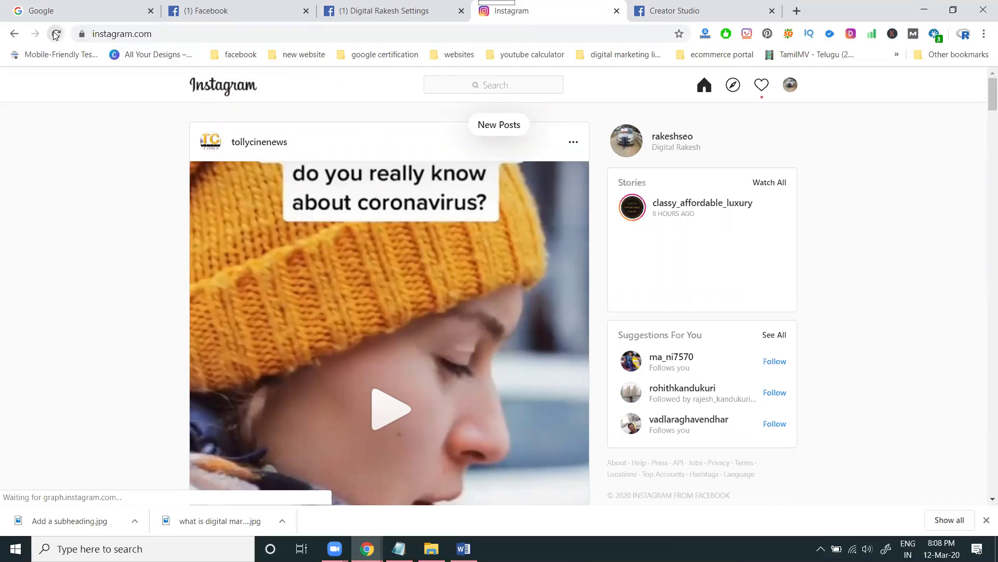
{"action": "left_click", "coordinate": [667, 138]}
{"action": "scroll", "coordinate": [483, 234], "scroll_direction": "down", "scroll_amount": 1}
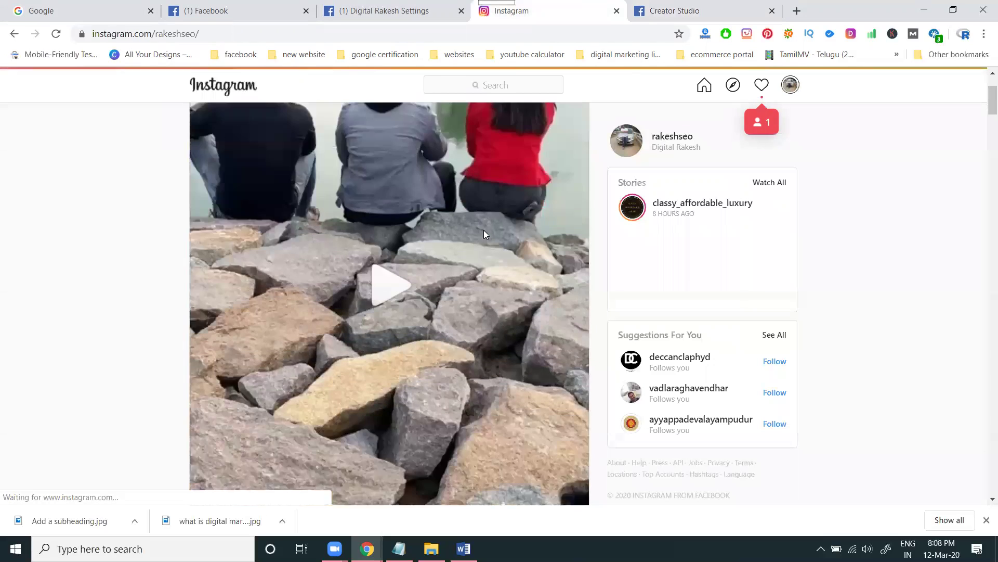
{"action": "scroll", "coordinate": [484, 234], "scroll_direction": "down", "scroll_amount": 5}
{"action": "scroll", "coordinate": [351, 226], "scroll_direction": "up", "scroll_amount": 3}
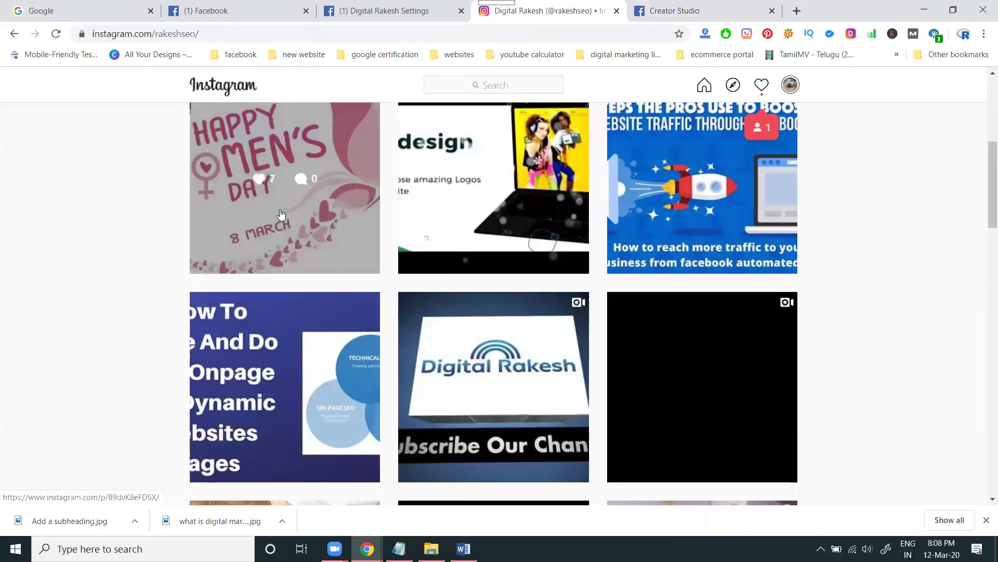
{"action": "left_click", "coordinate": [670, 12]}
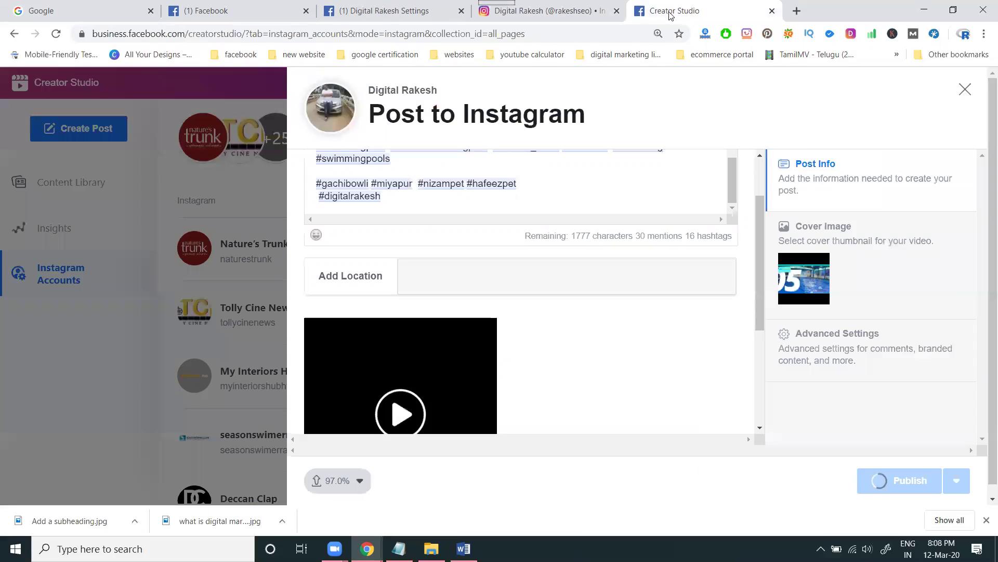
{"action": "left_click", "coordinate": [543, 19]}
- Reload Creator Studio and the profile until it shows 355 posts, pool video first
{"action": "left_click", "coordinate": [57, 35]}
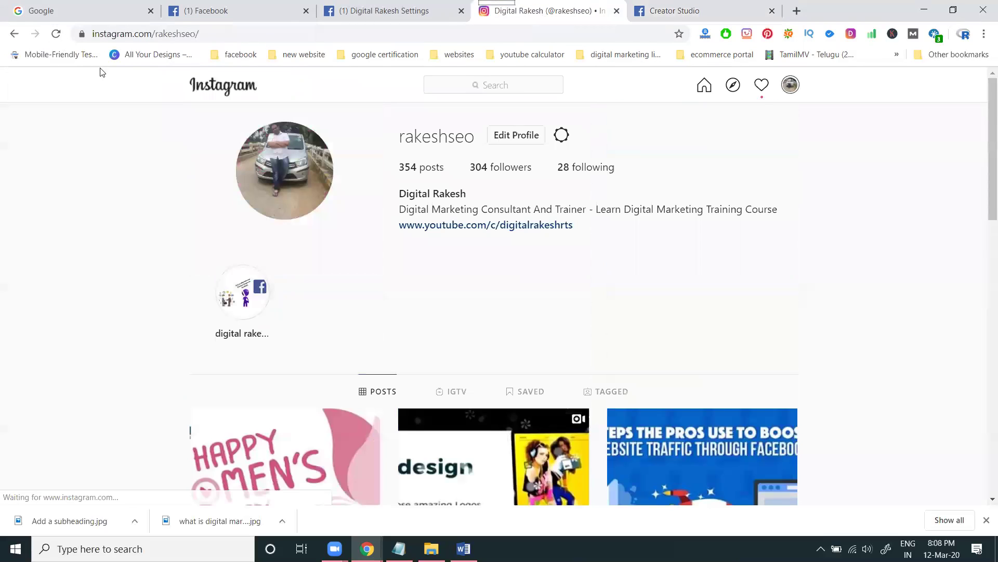
{"action": "scroll", "coordinate": [309, 224], "scroll_direction": "down", "scroll_amount": 3}
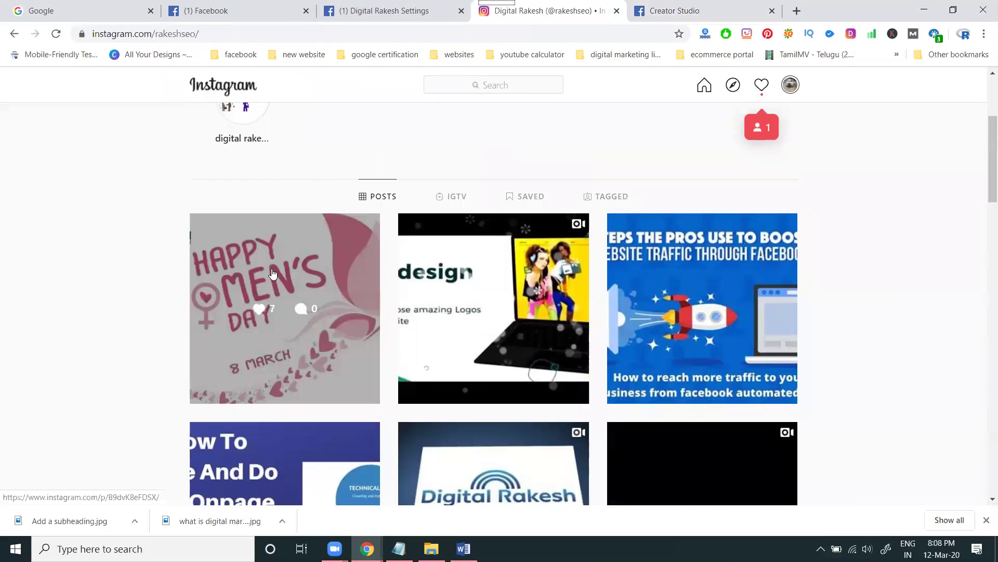
{"action": "left_click", "coordinate": [697, 13]}
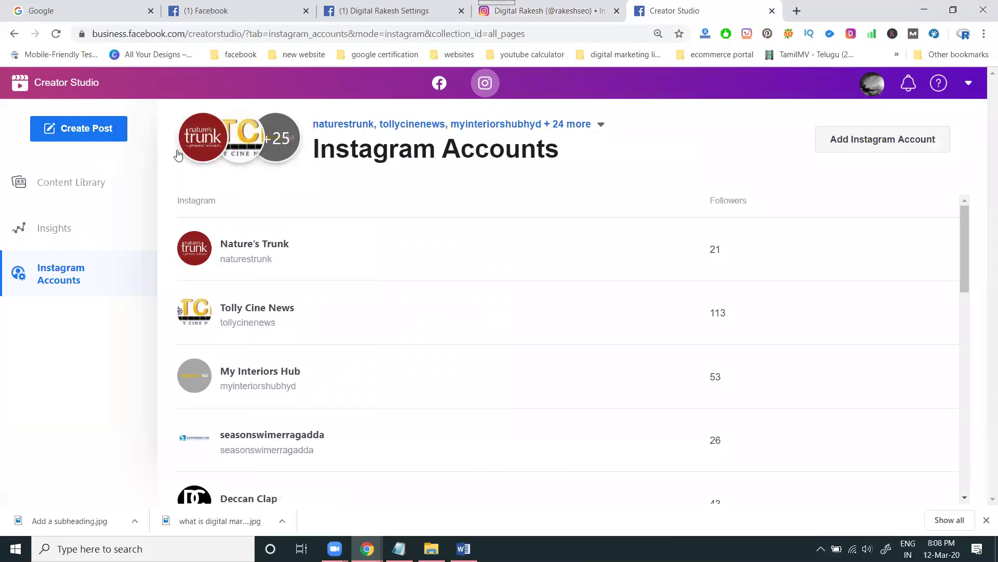
{"action": "left_click", "coordinate": [55, 33]}
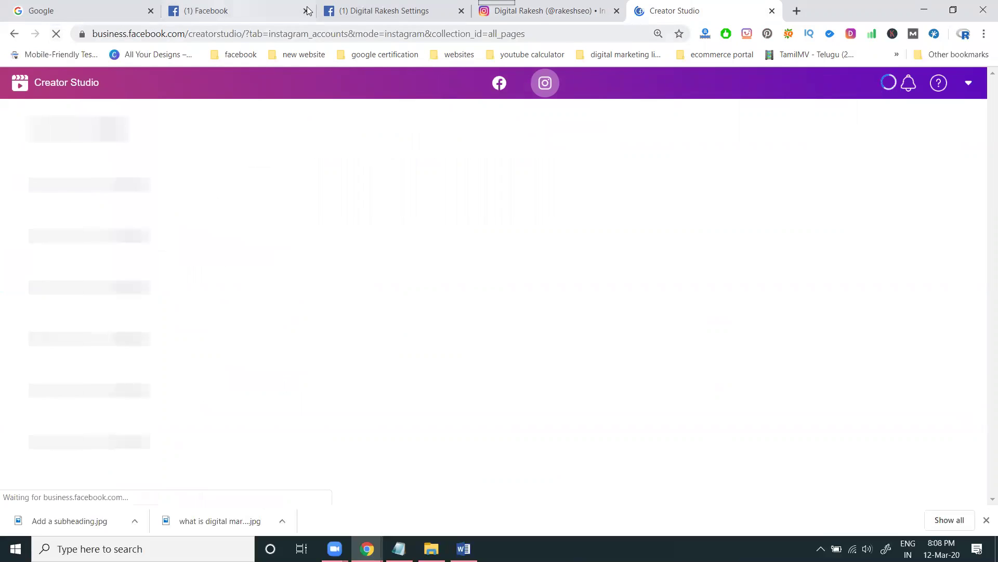
{"action": "left_click", "coordinate": [540, 13]}
{"action": "key", "text": "F5"}
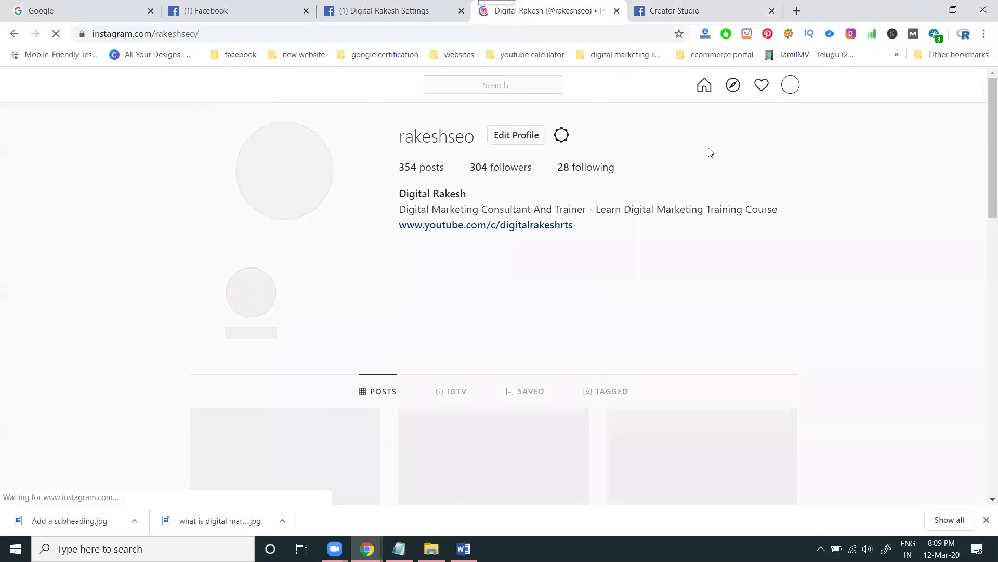
{"action": "scroll", "coordinate": [819, 248], "scroll_direction": "down", "scroll_amount": 2}
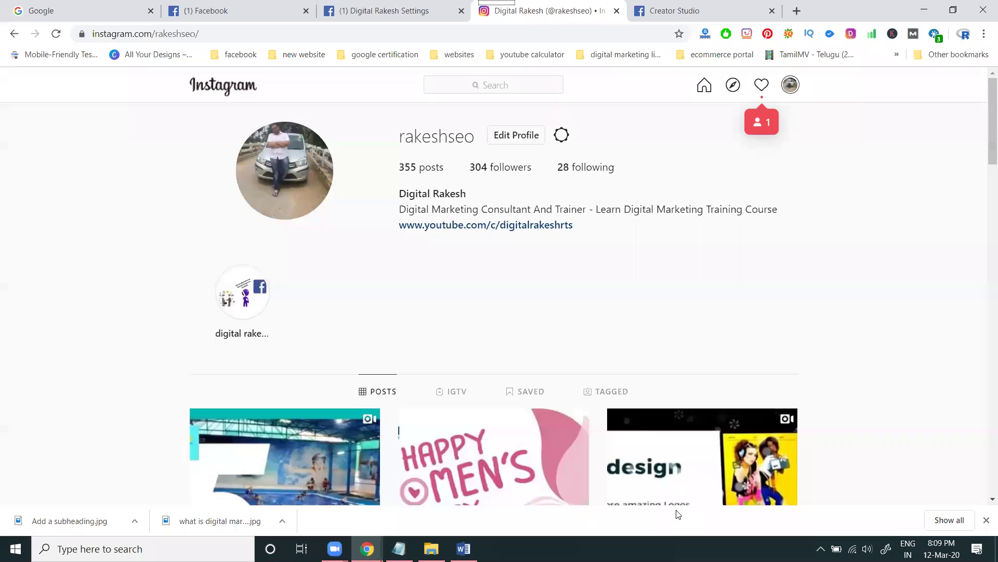
{"action": "scroll", "coordinate": [279, 325], "scroll_direction": "down", "scroll_amount": 2}
{"action": "left_click", "coordinate": [278, 325]}
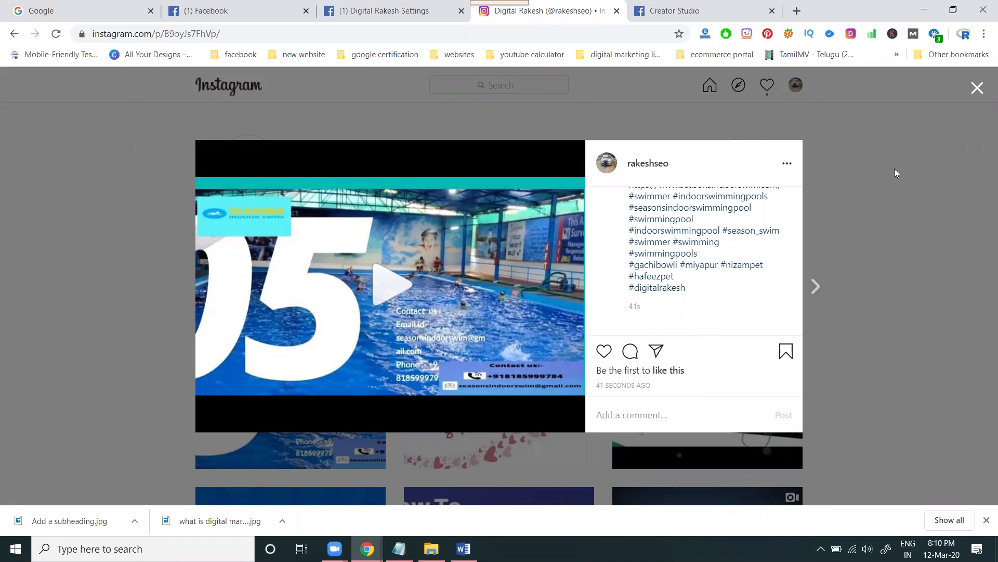
{"action": "left_click", "coordinate": [975, 91]}
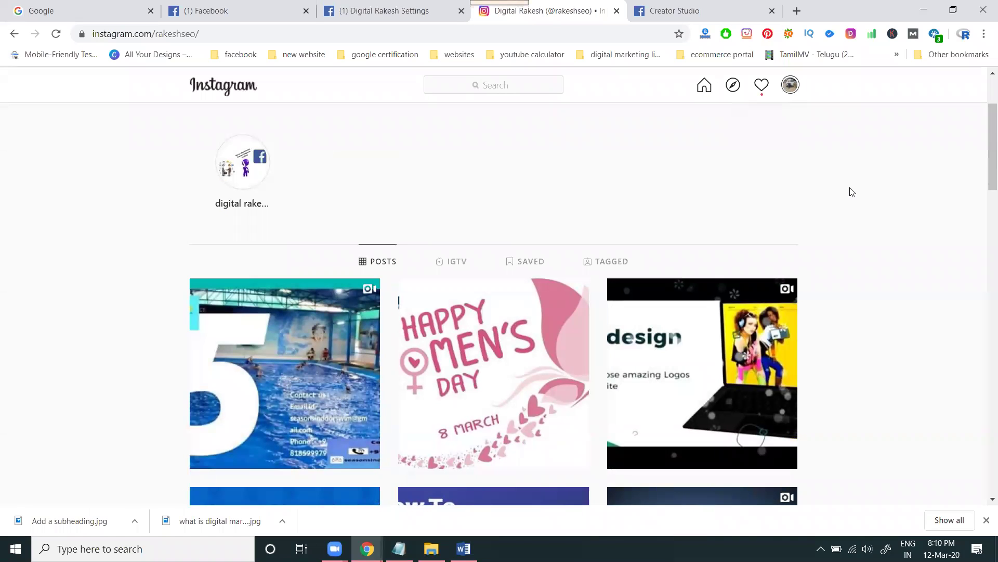